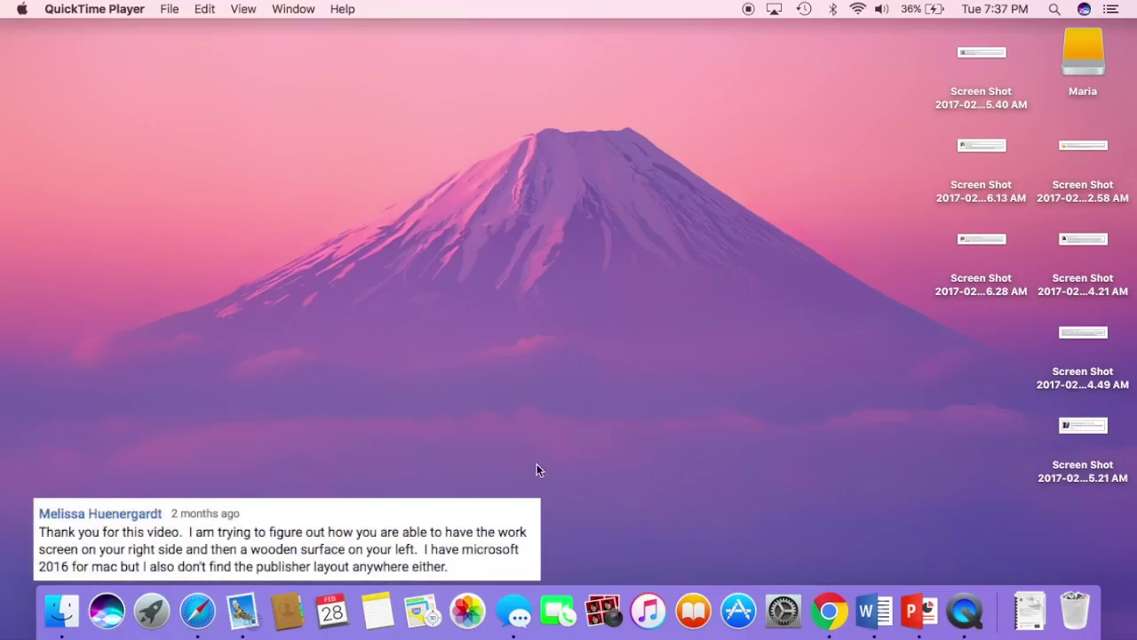
Switch to Microsoft Word, create a blank document and reposition its window on the desktop.
left_click(870, 610)
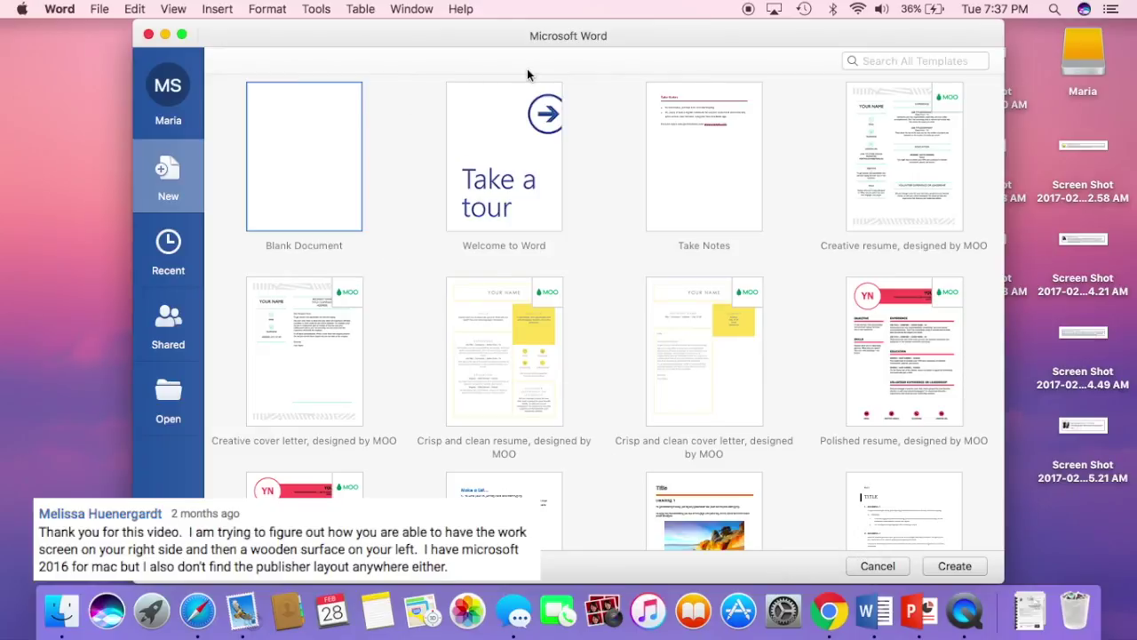
double_click(311, 186)
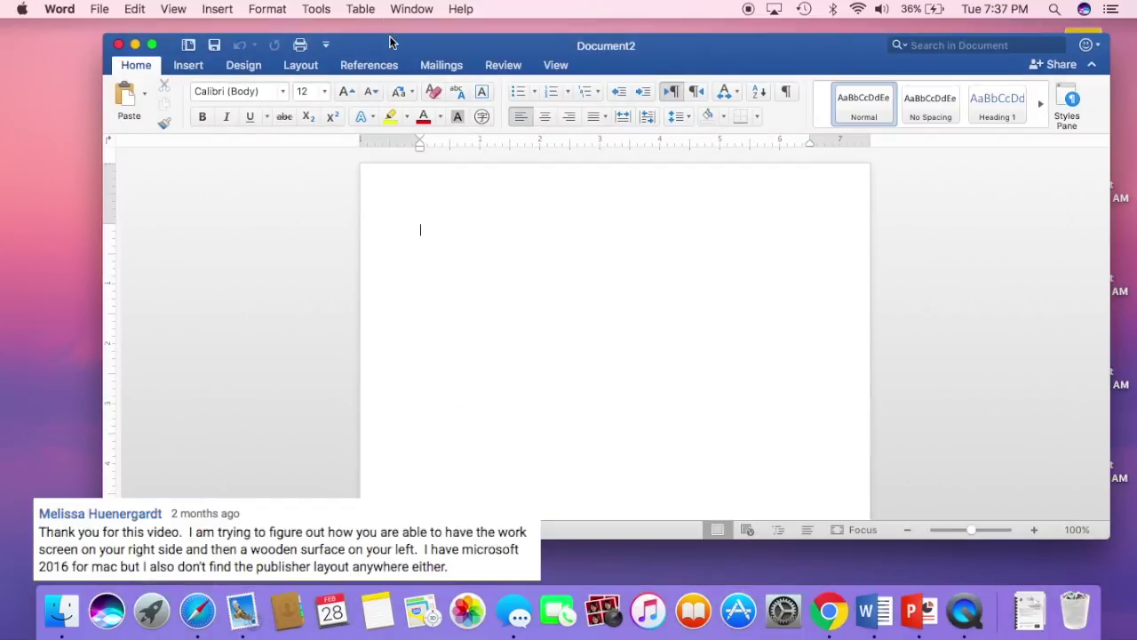
left_click_drag(389, 43, 362, 89)
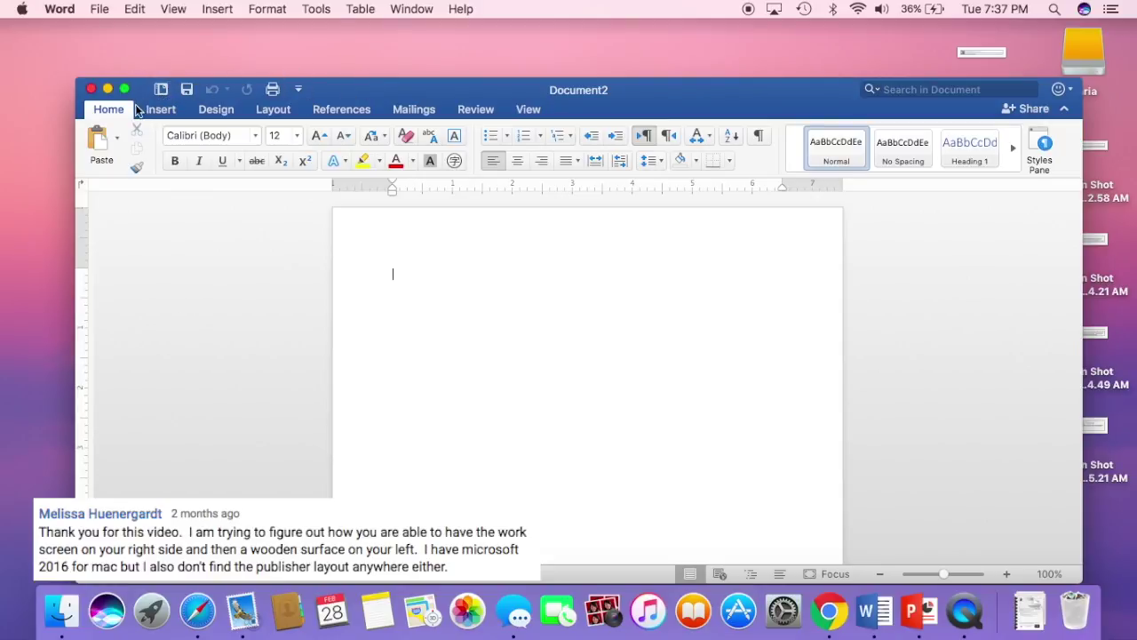
Add a custom paper size in the page setup, 5.6 in wide and 8.2 in high.
left_click(105, 11)
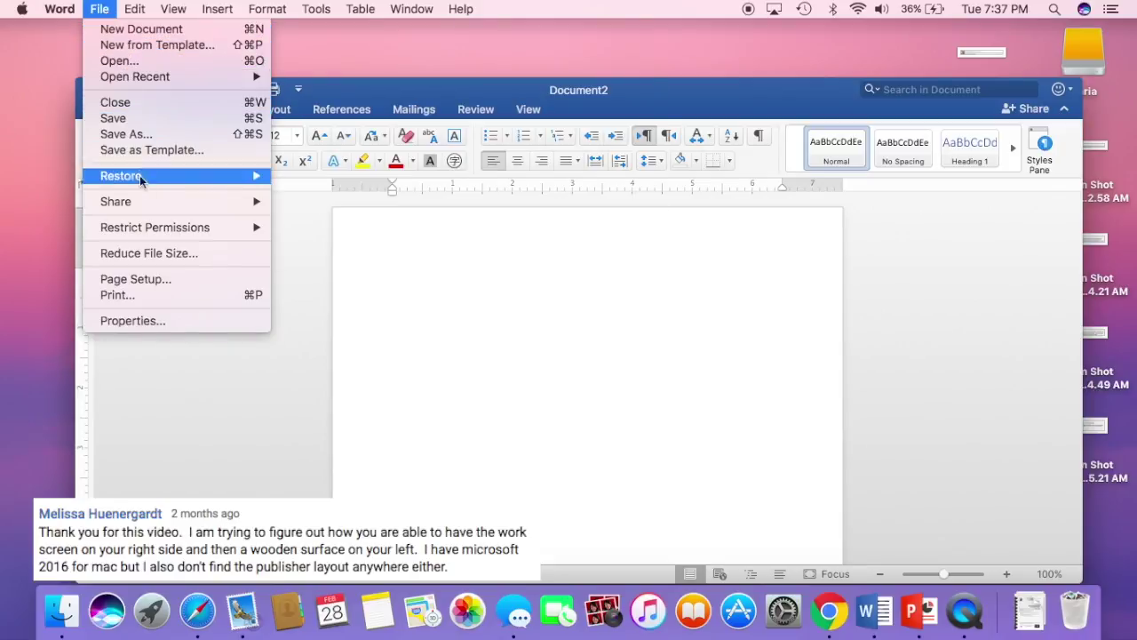
left_click(153, 279)
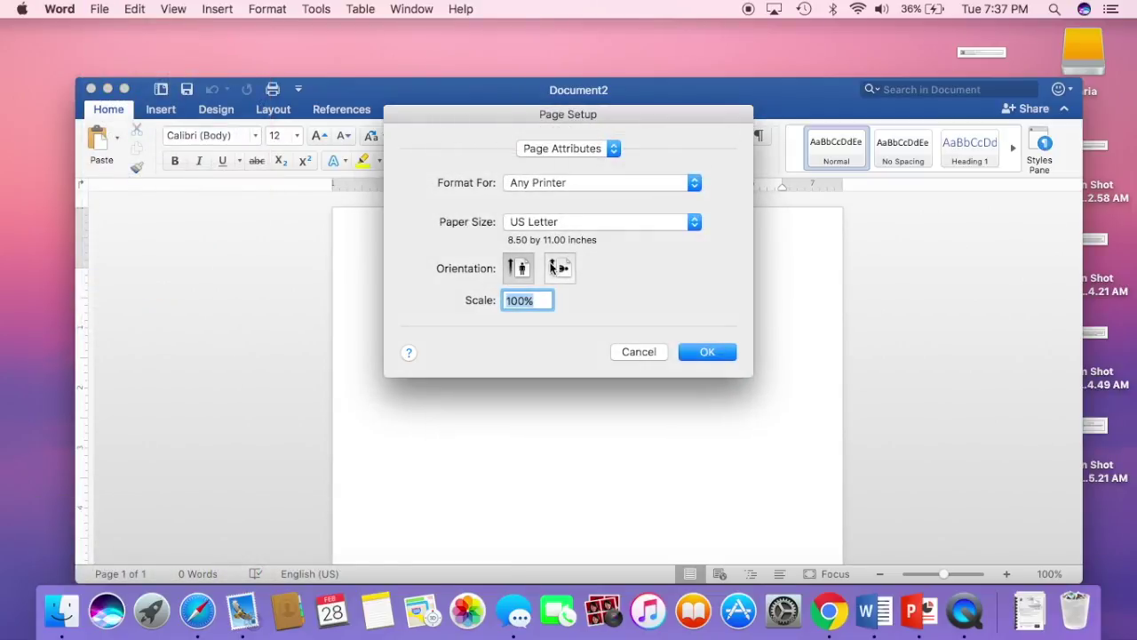
left_click(687, 229)
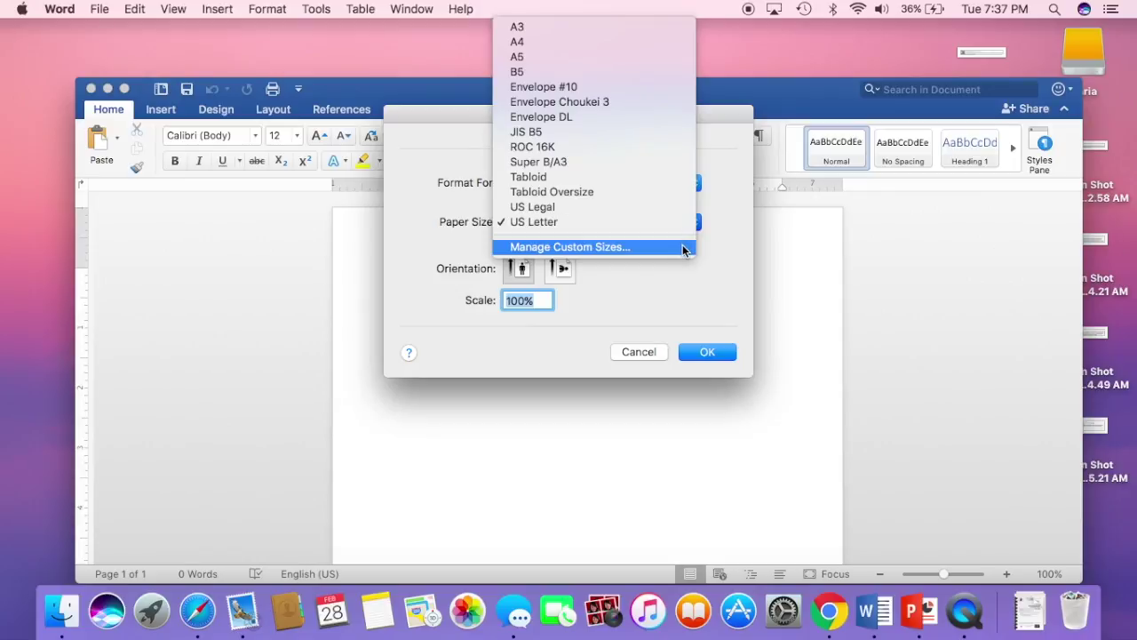
left_click(684, 247)
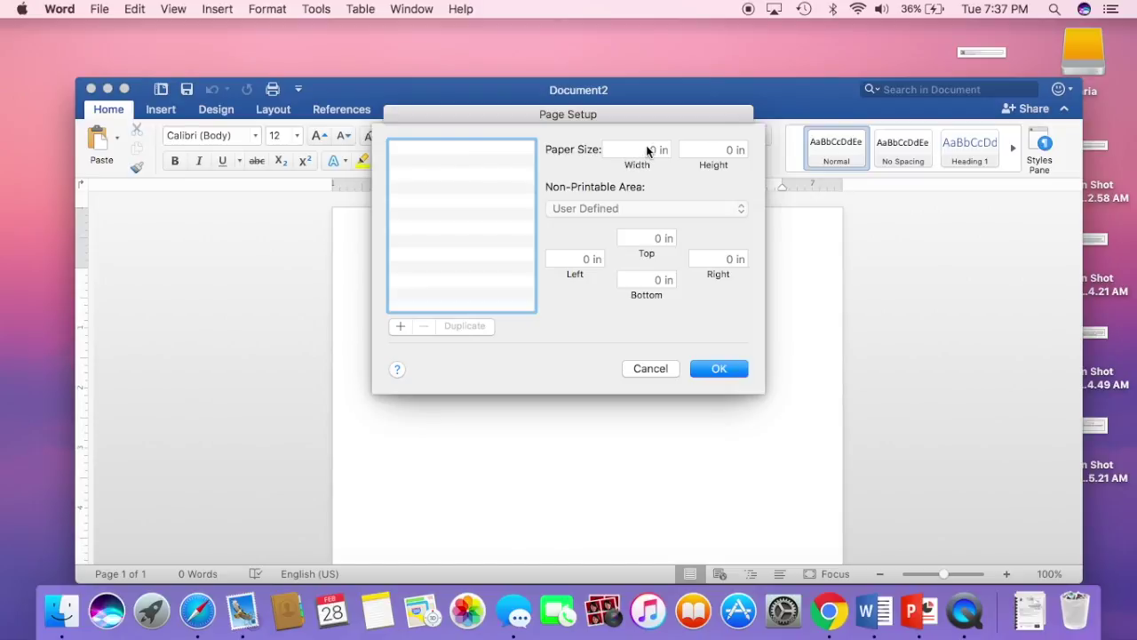
left_click(400, 327)
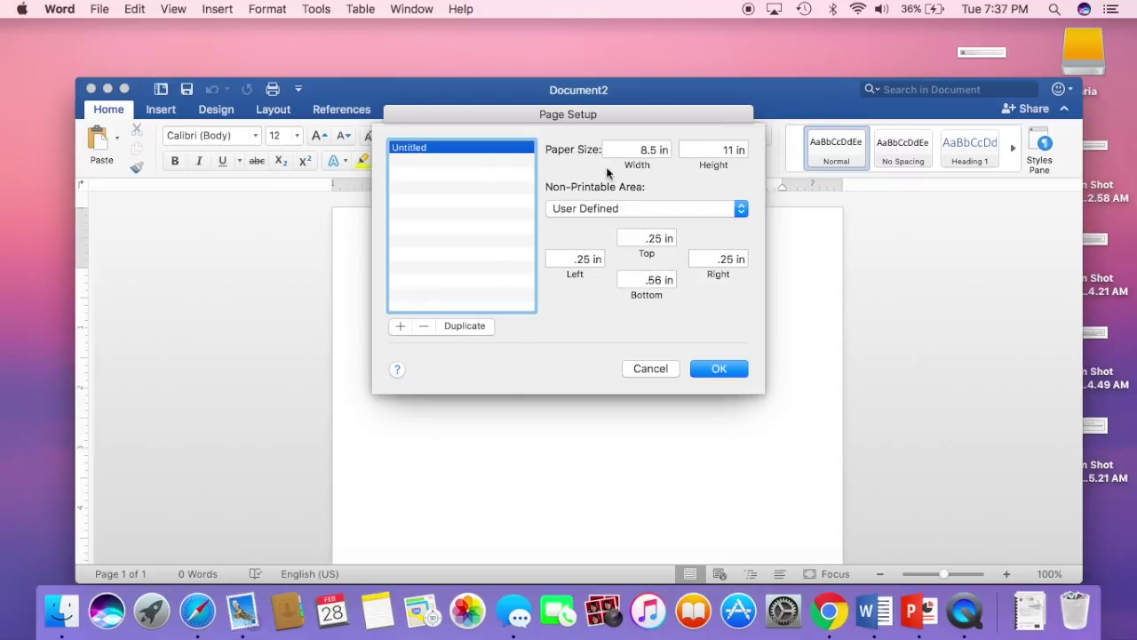
double_click(651, 149)
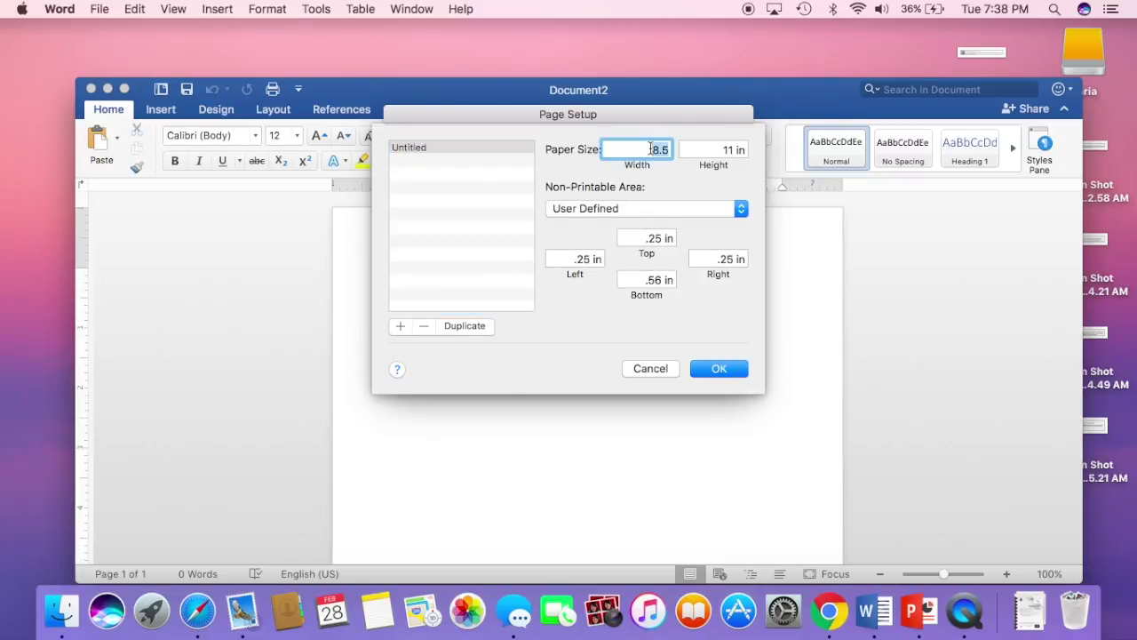
type("5.6")
double_click(729, 149)
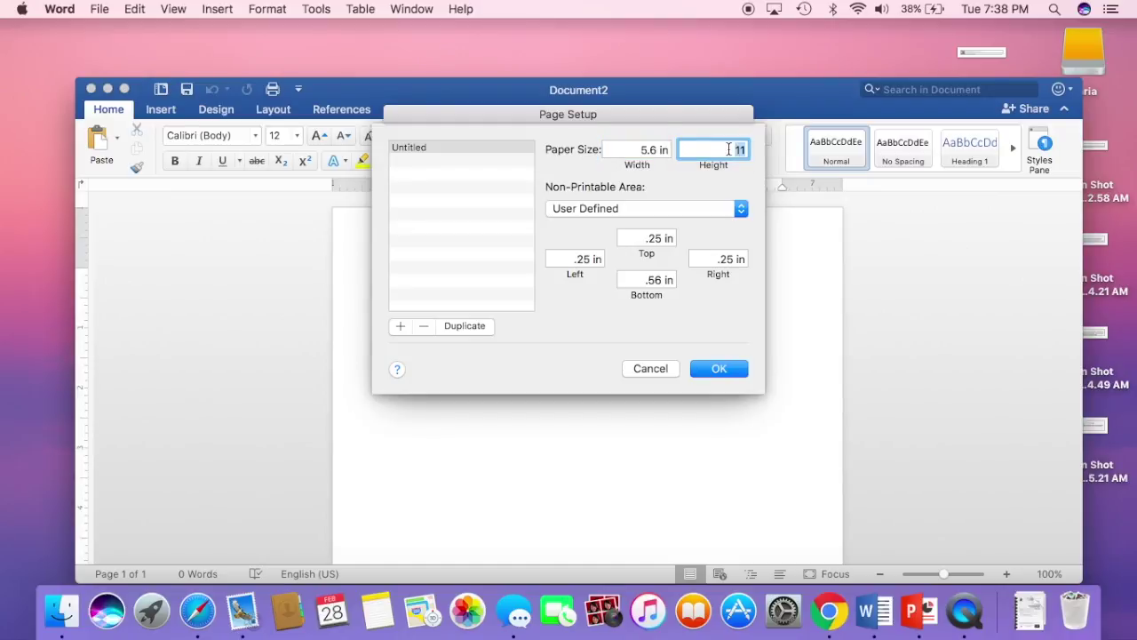
type("8.2")
Rename the untitled custom paper size as A5 planner.
left_click(492, 149)
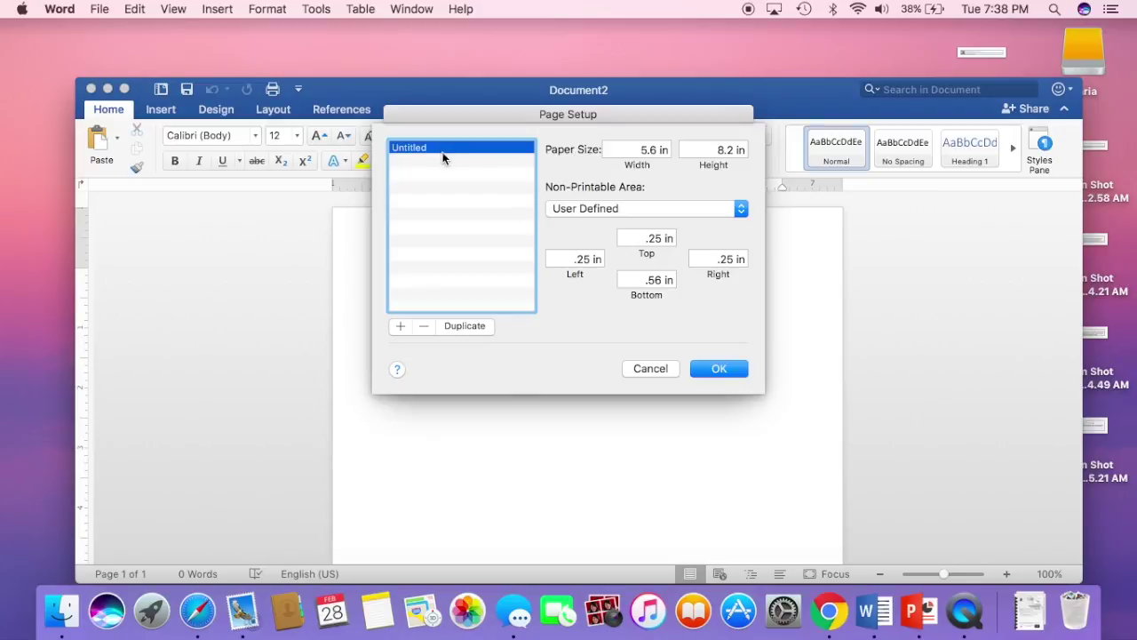
double_click(420, 147)
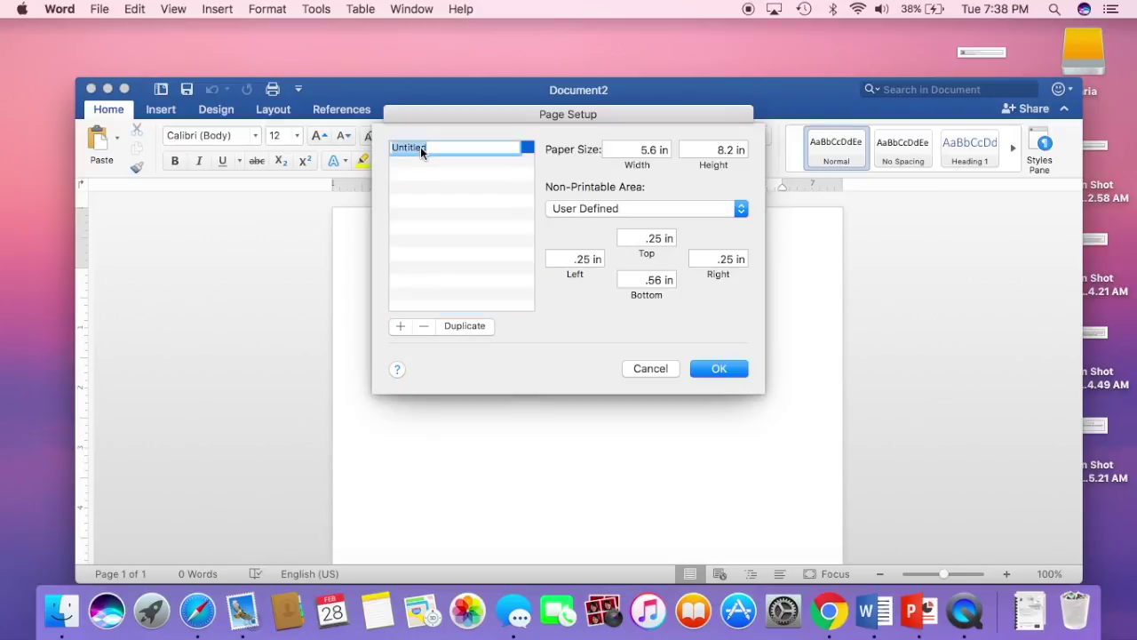
type("A5 planner")
Set the bottom non-printable area of the custom paper size to .25 in and save the size.
left_click(658, 279)
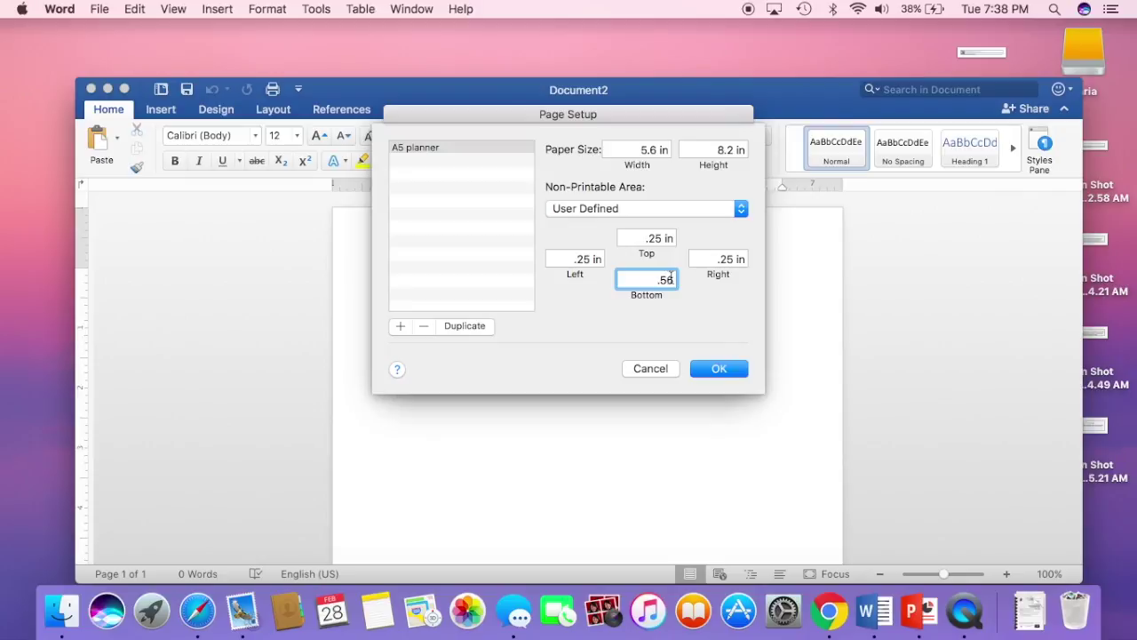
key("BackSpace")
key("BackSpace")
key("BackSpace")
type(".25")
left_click(716, 369)
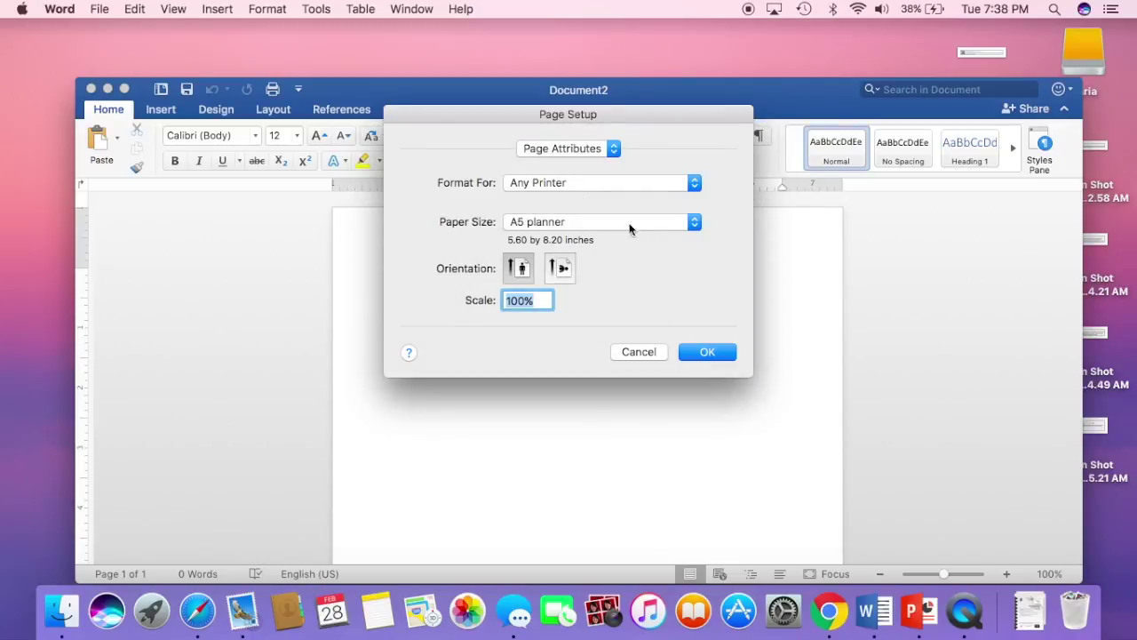
Apply the A5 planner paper size to the document and check the resized page.
left_click(694, 222)
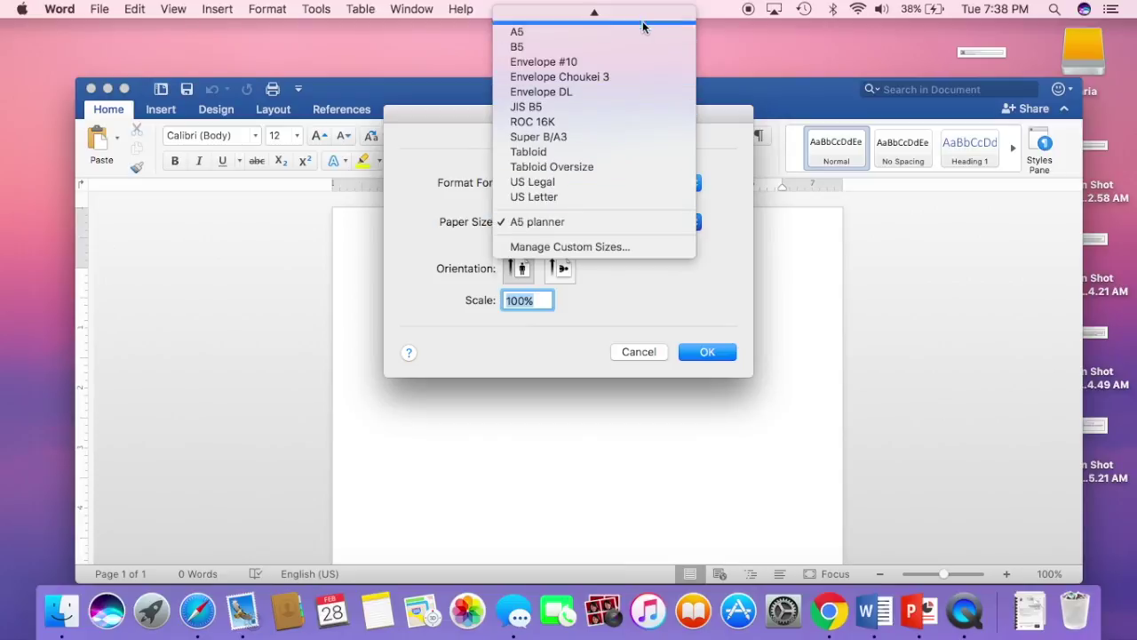
mouse_move(643, 26)
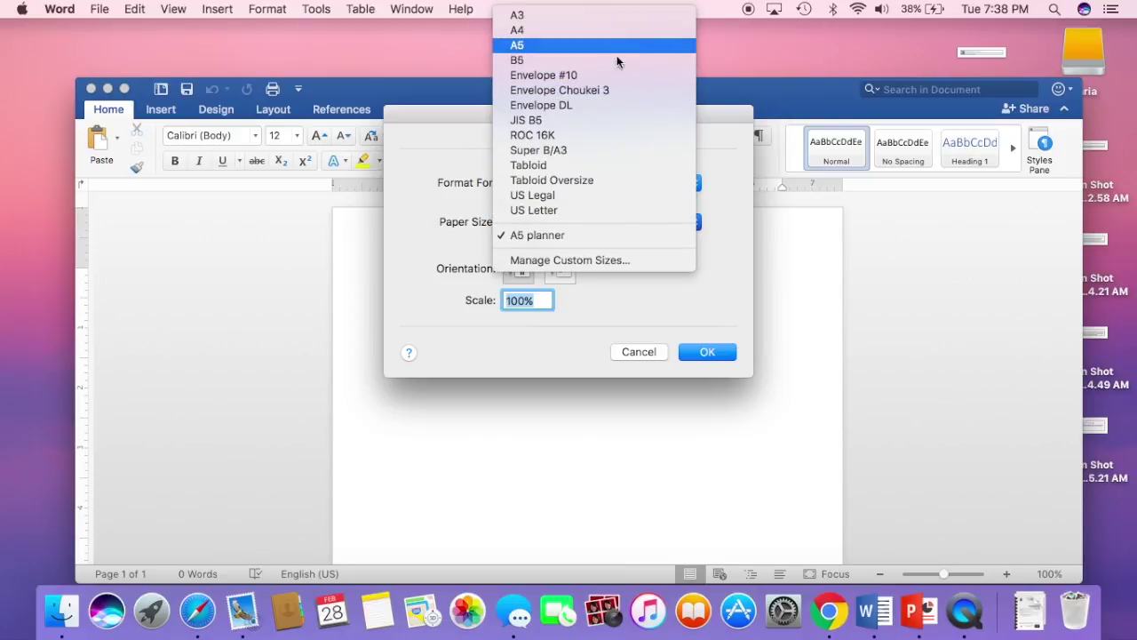
left_click(596, 235)
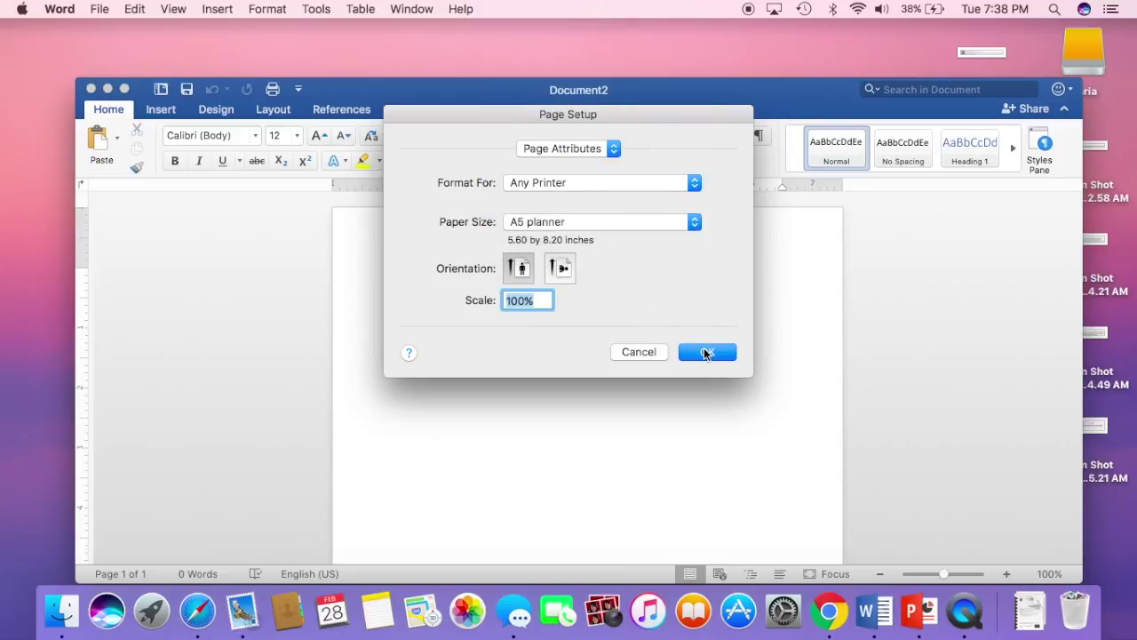
left_click(706, 353)
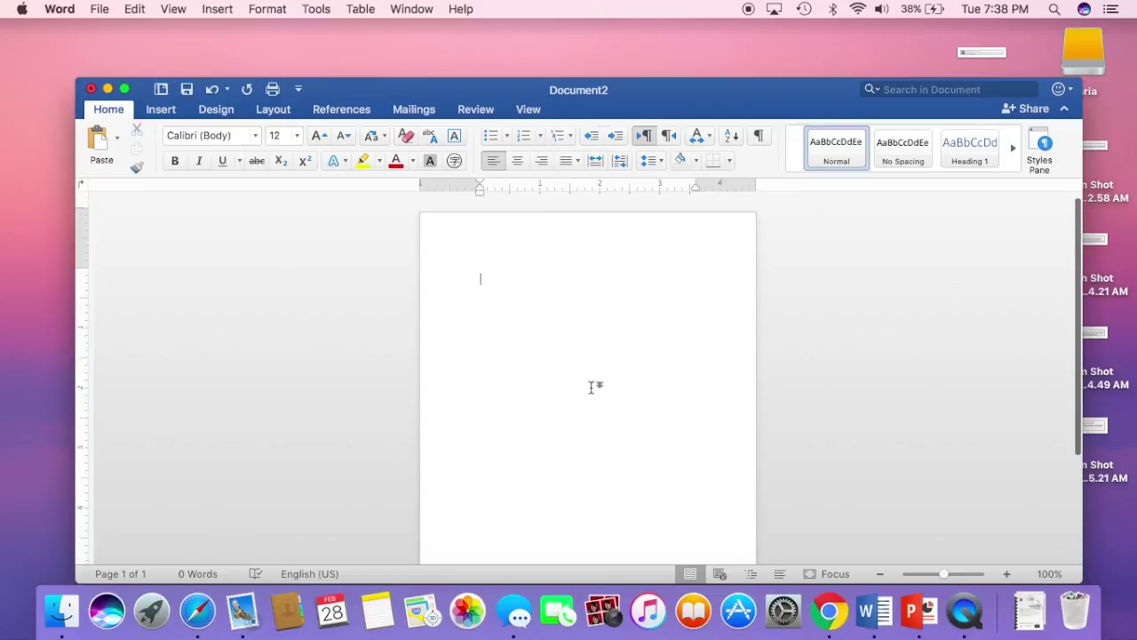
scroll(548, 325, "down", 5)
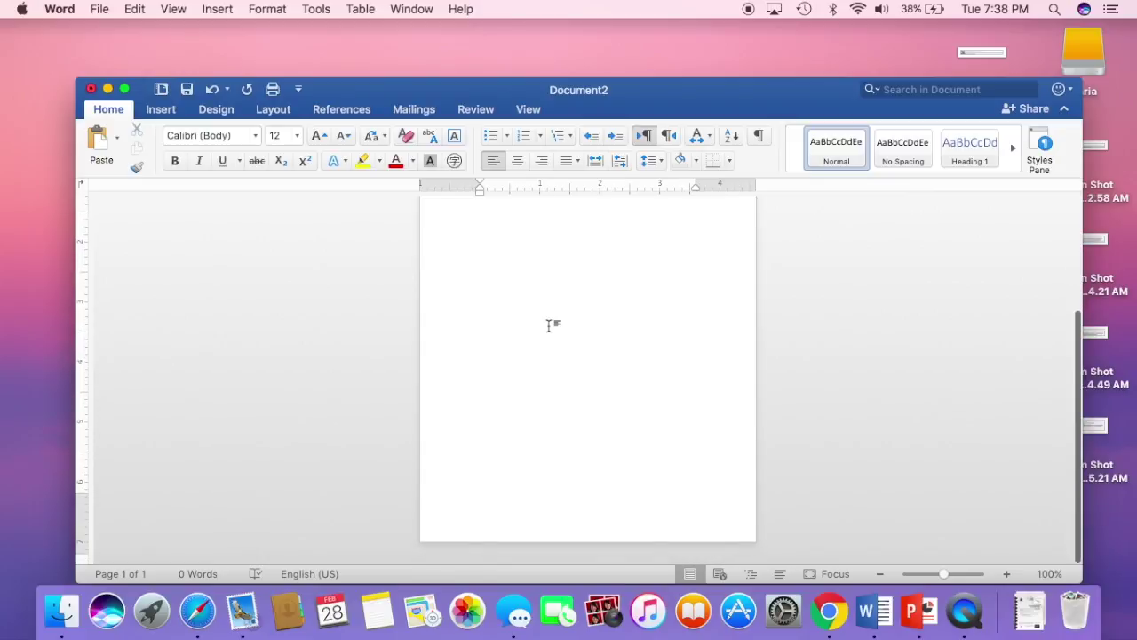
scroll(549, 325, "up", 3)
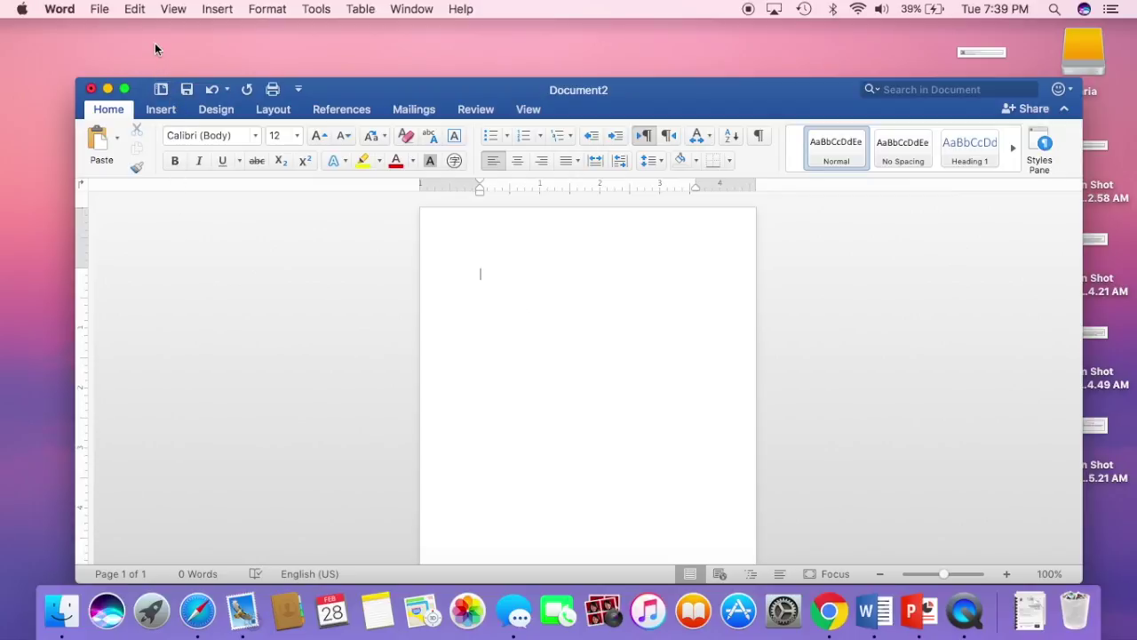
Open the custom margin settings and set the top margin to .25 and the bottom margin to 0.2".
left_click(279, 111)
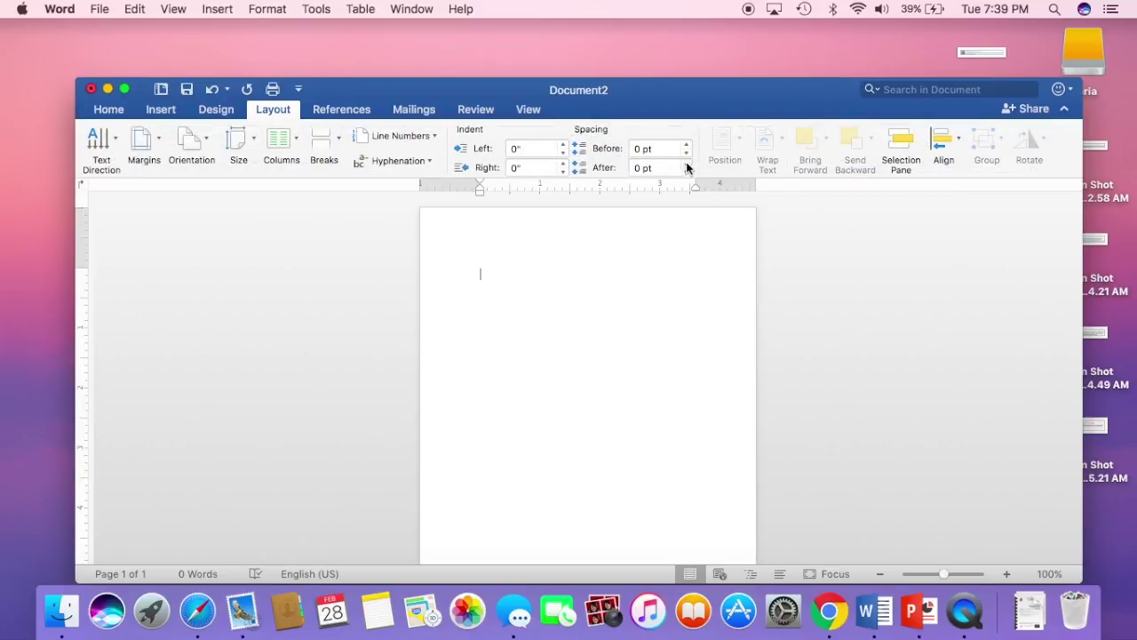
left_click(139, 151)
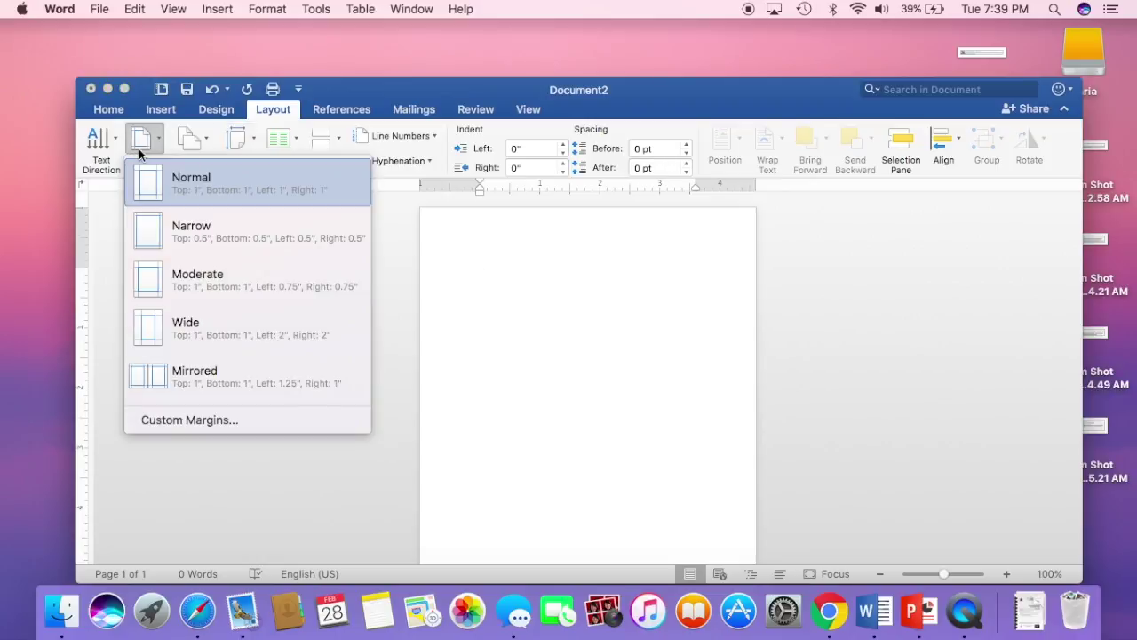
left_click(210, 419)
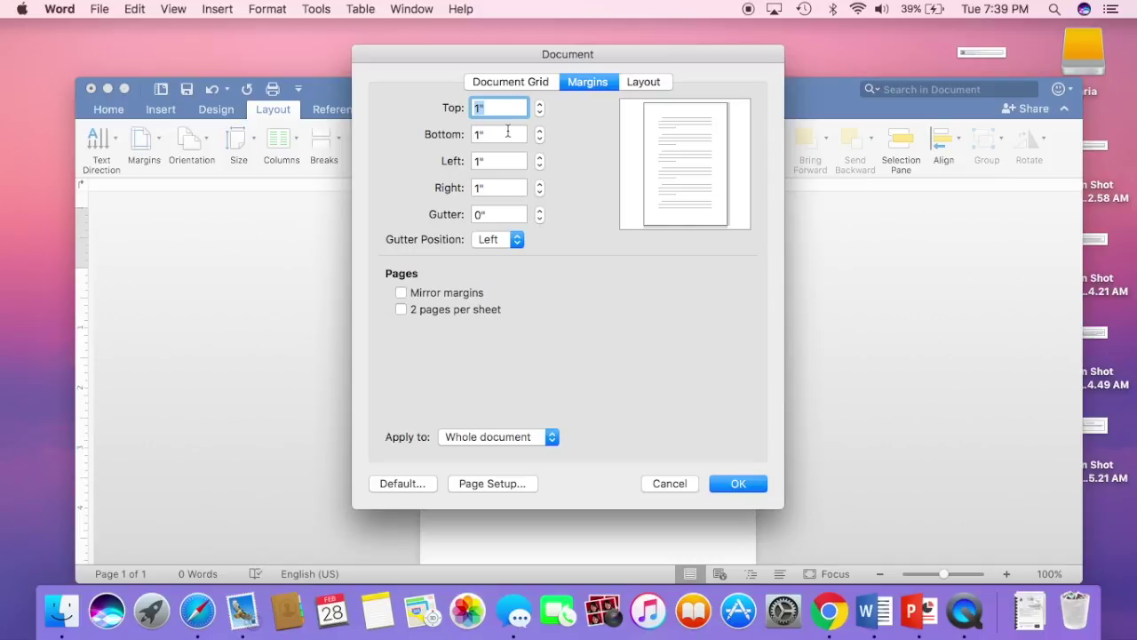
type(".25")
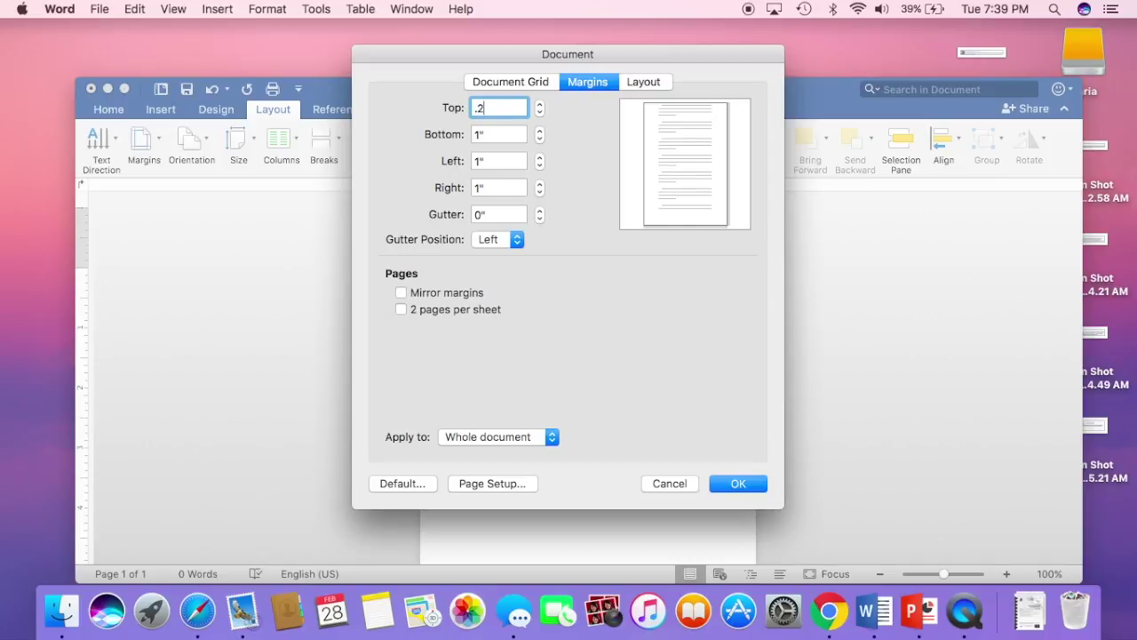
left_click(505, 138)
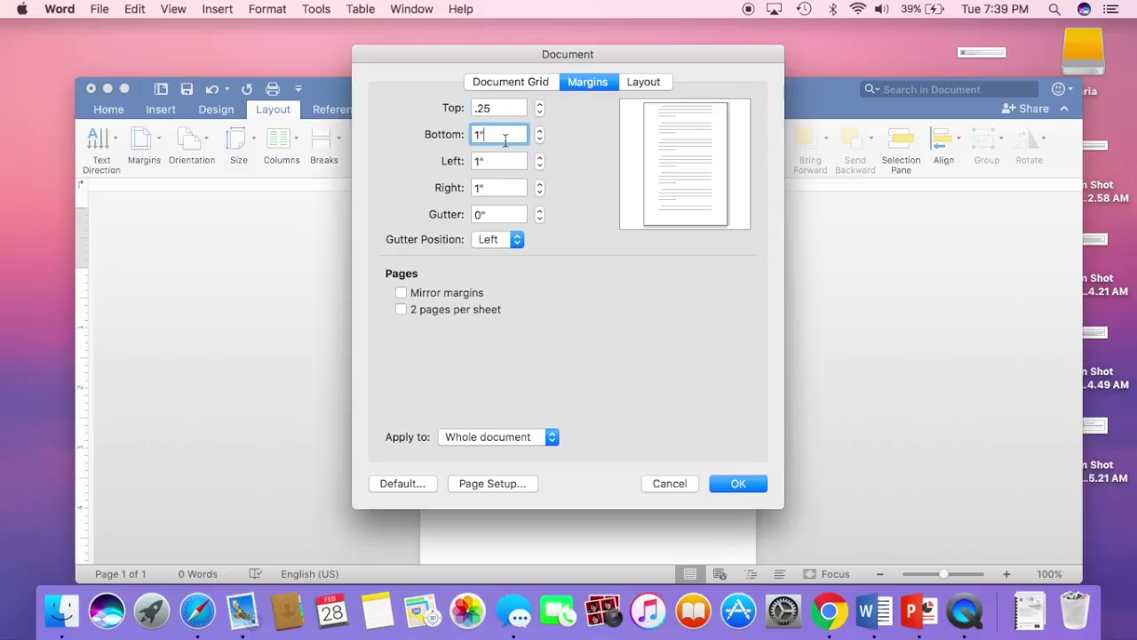
left_click(538, 139)
left_click(539, 140)
left_click(539, 140)
left_click(538, 129)
Set the left page margin to 0.2".
left_click(539, 164)
left_click(539, 164)
left_click(540, 164)
left_click(539, 164)
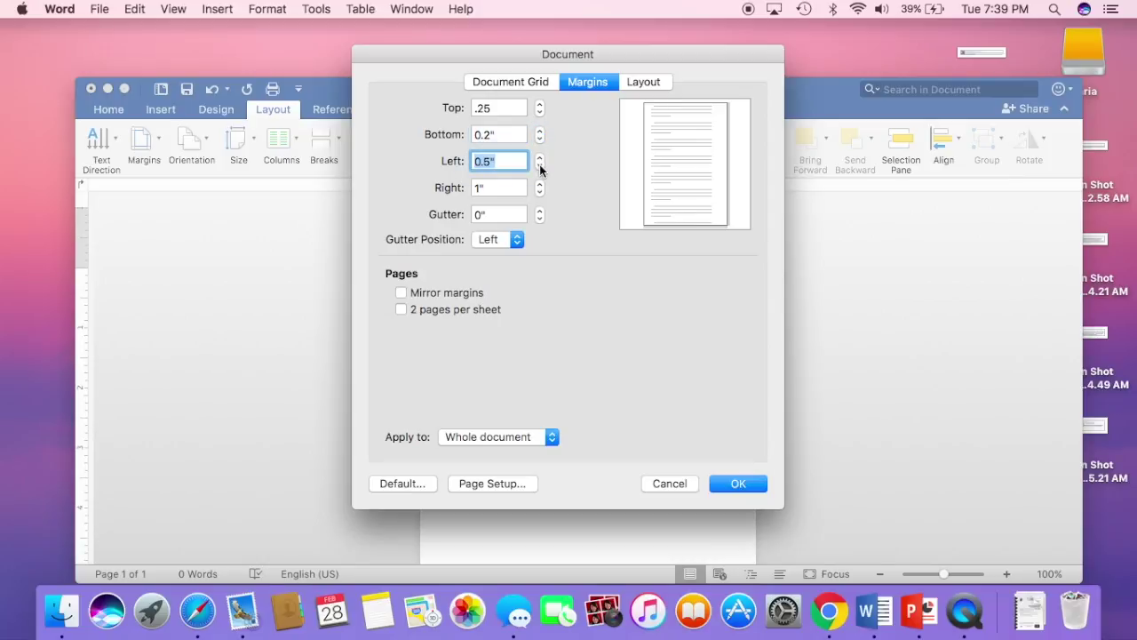
left_click(539, 164)
left_click(539, 165)
left_click(540, 165)
left_click(540, 164)
Set the right page margin to 0.2".
left_click(540, 192)
left_click(539, 192)
left_click(539, 192)
left_click(539, 192)
left_click(539, 192)
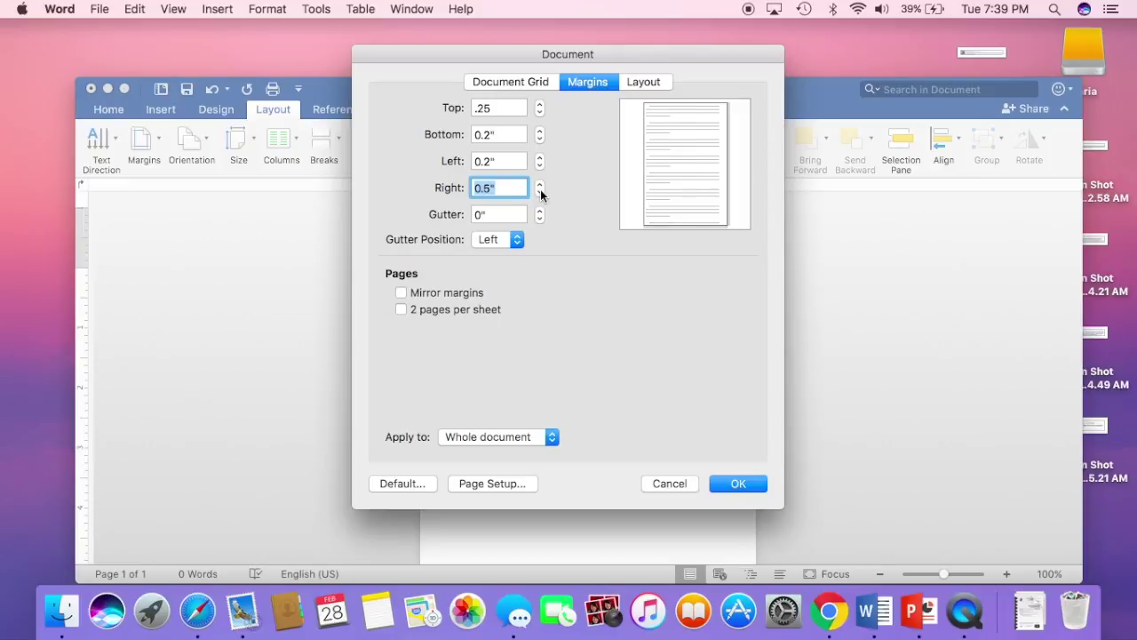
left_click(540, 192)
left_click(539, 192)
Widen the left margin to 0.5" and turn on mirror margins.
left_click(540, 166)
left_click(540, 157)
left_click(540, 156)
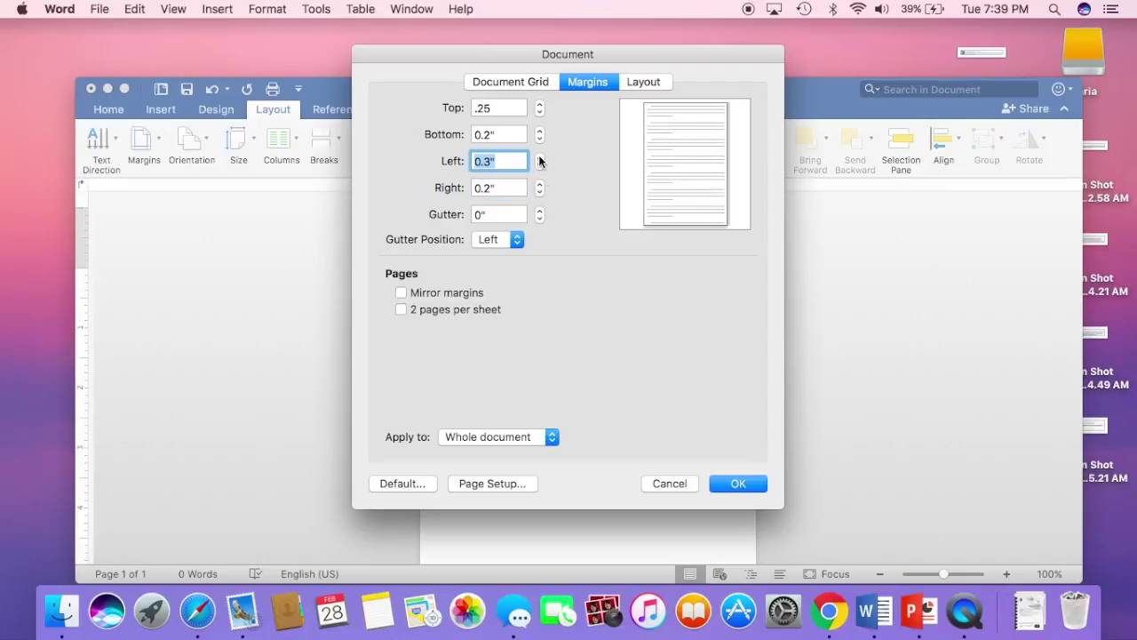
left_click(539, 157)
left_click(539, 156)
left_click(432, 294)
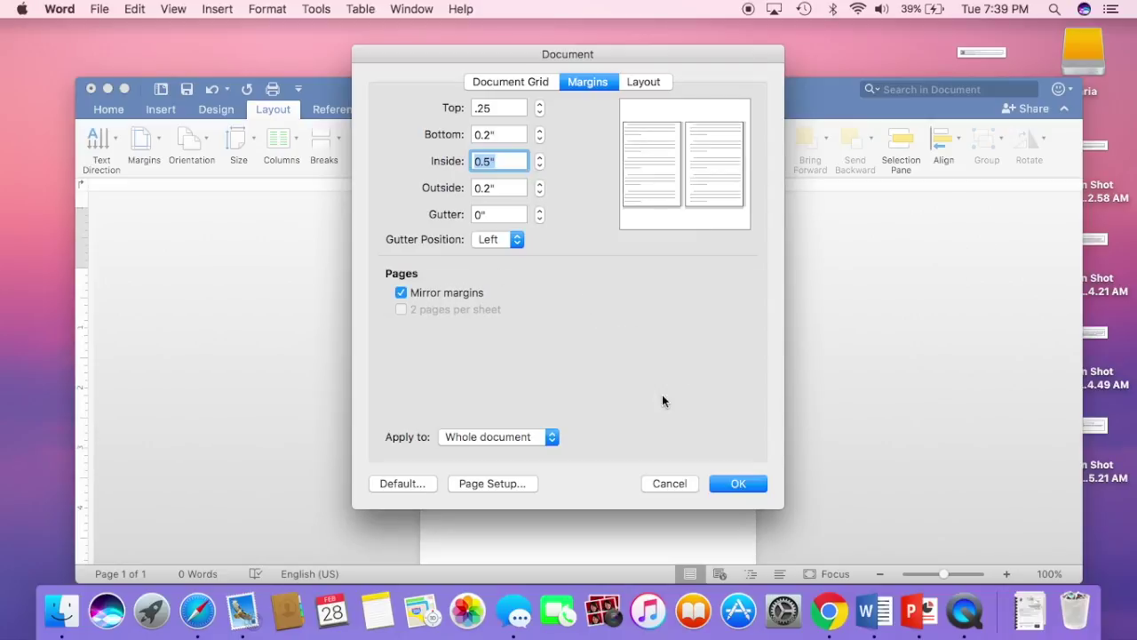
Apply the margin settings to the whole document, using the automatic fix for margins outside the printable area.
left_click(754, 483)
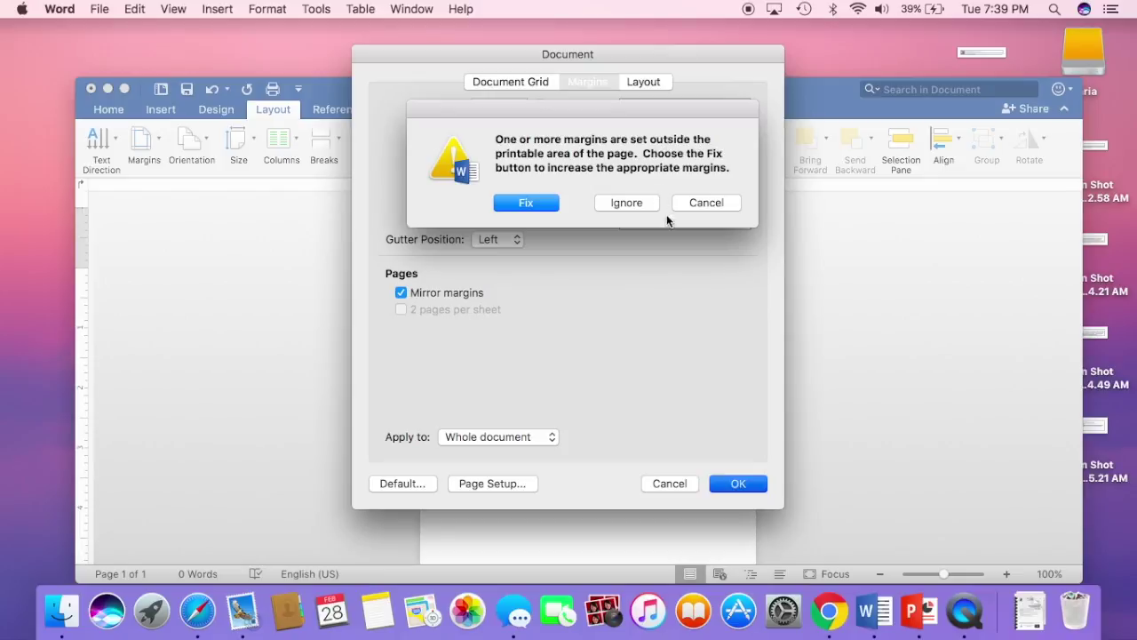
left_click(546, 203)
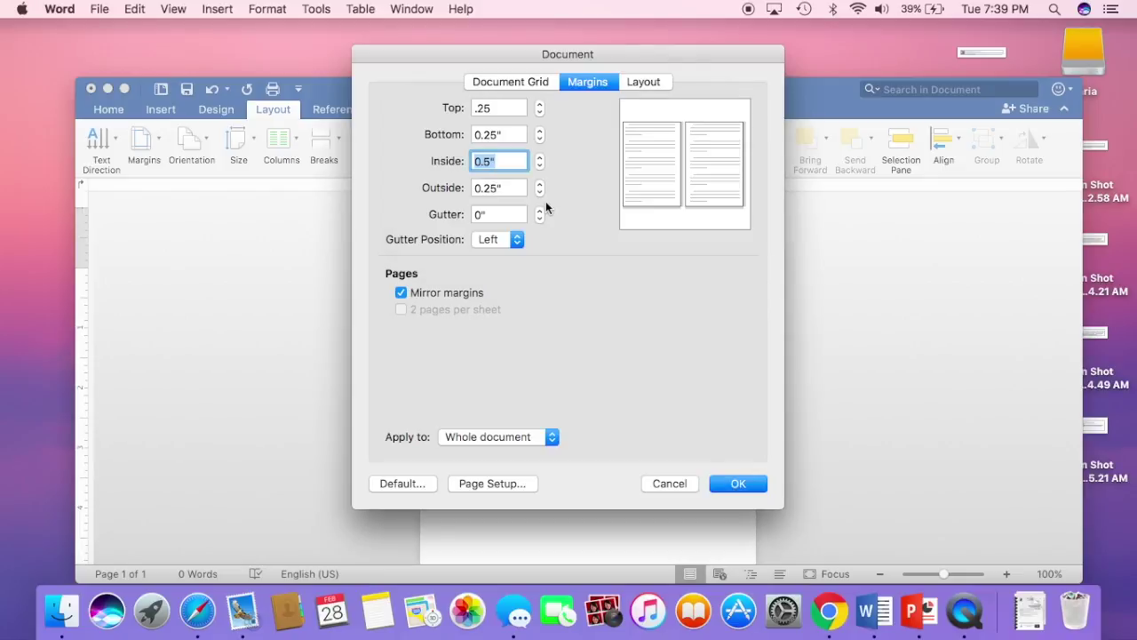
left_click(744, 480)
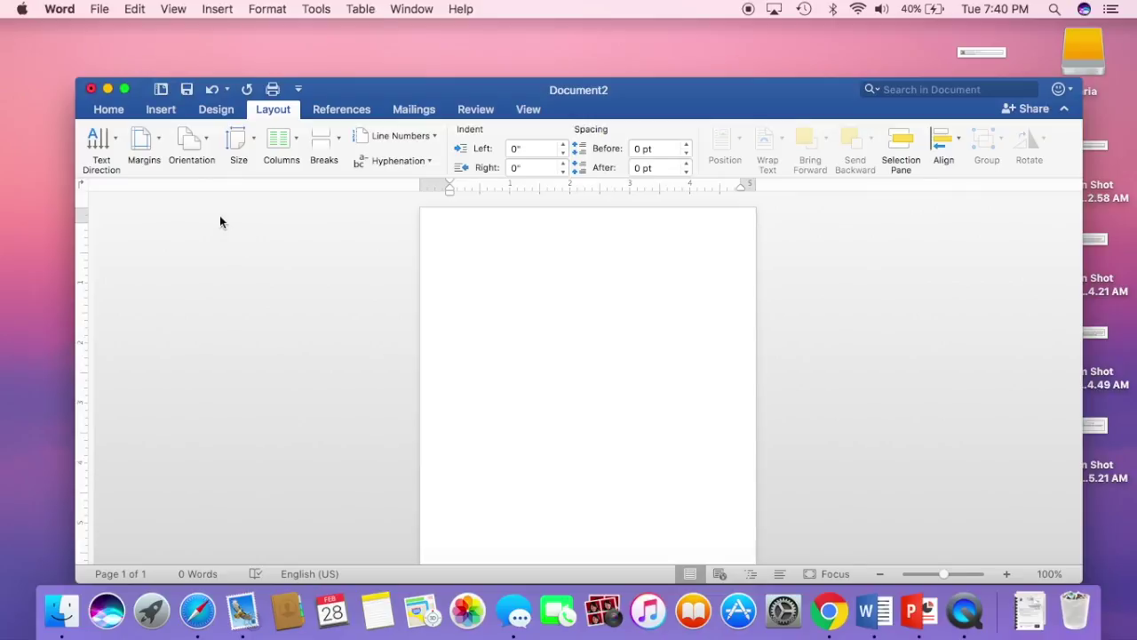
Insert a table of four columns and six rows and stretch it down to fill the page.
left_click(117, 114)
left_click(160, 111)
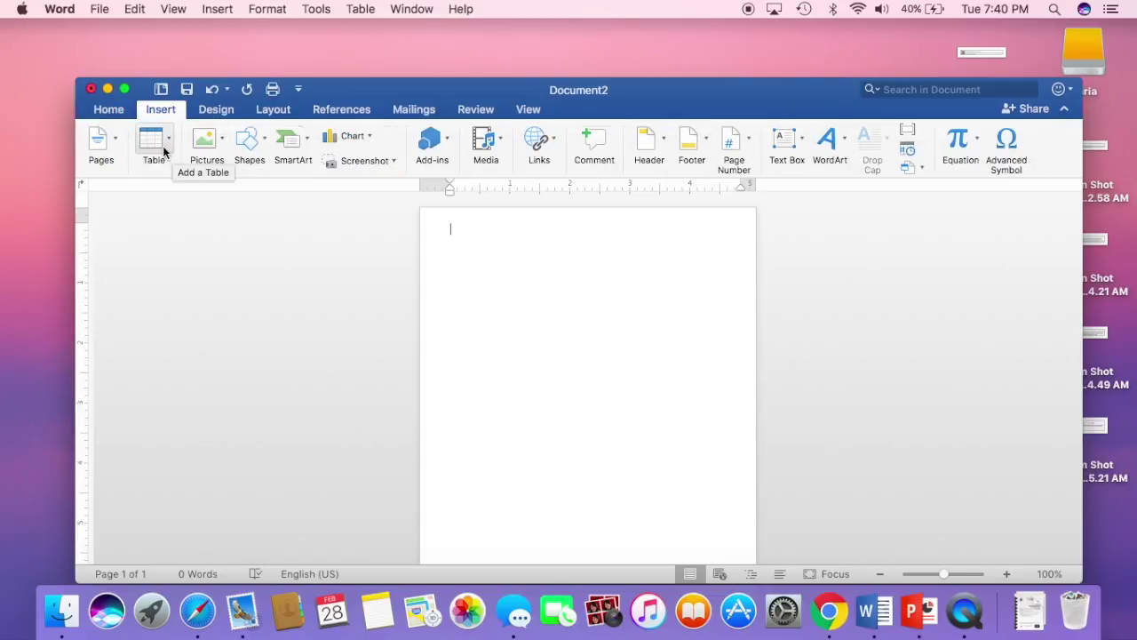
left_click(164, 146)
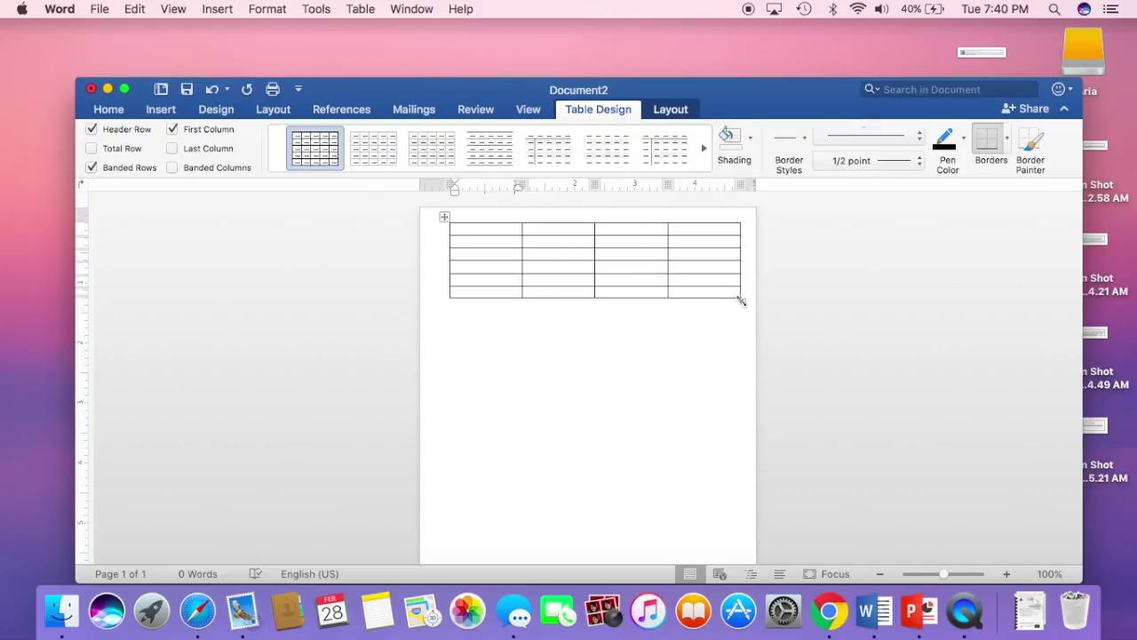
left_click_drag(742, 300, 739, 548)
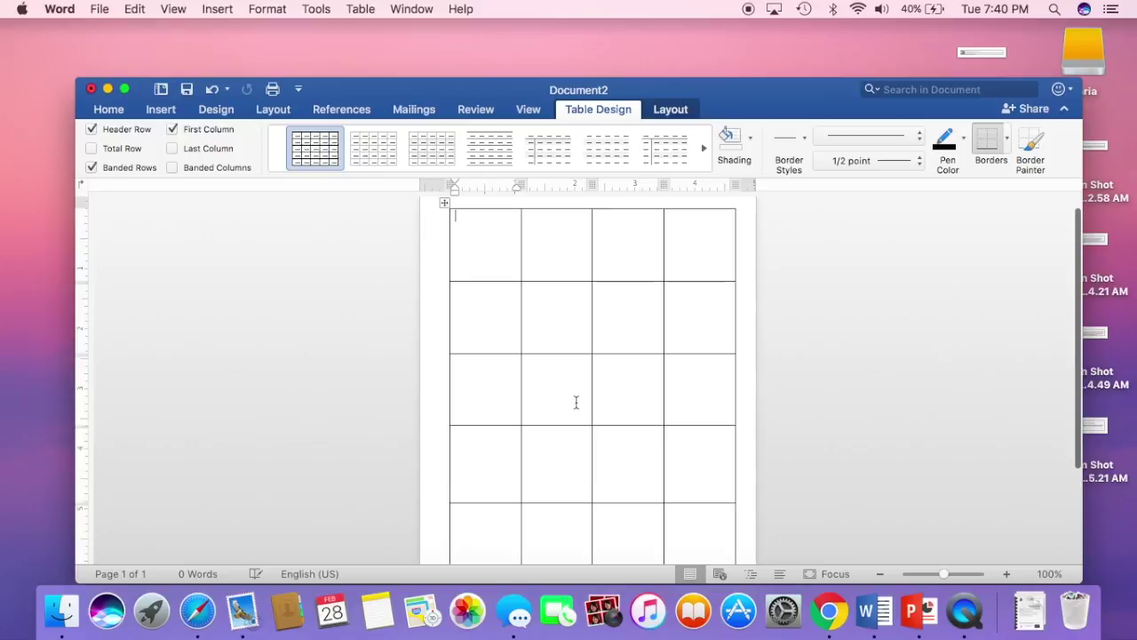
Toggle the display of the table's gridlines off and back on.
scroll(577, 401, "up", 3)
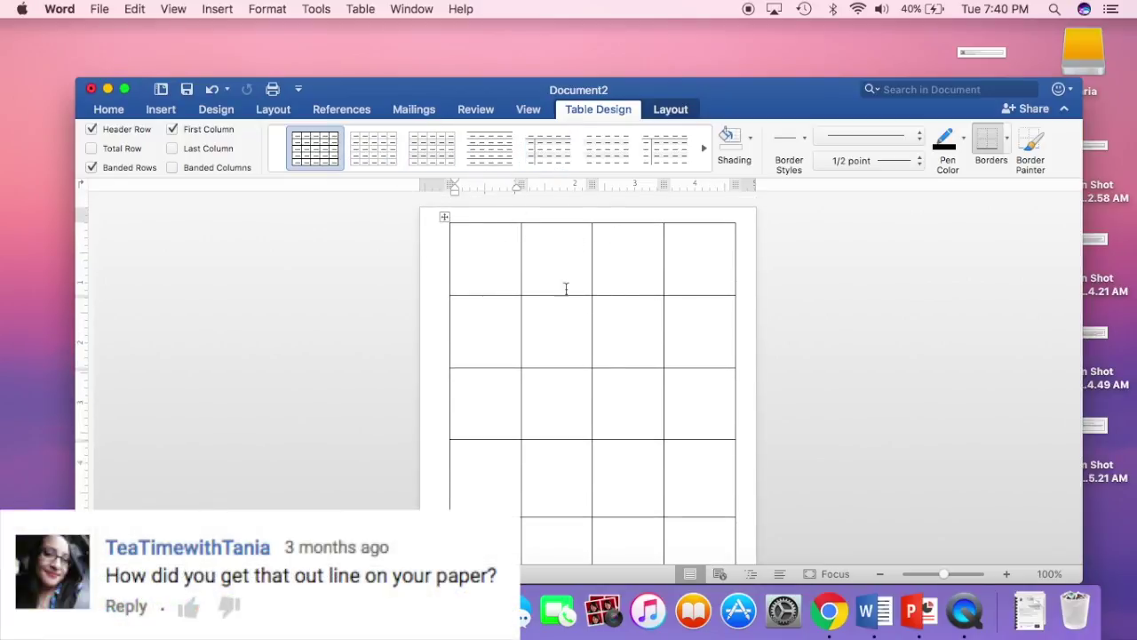
left_click(593, 111)
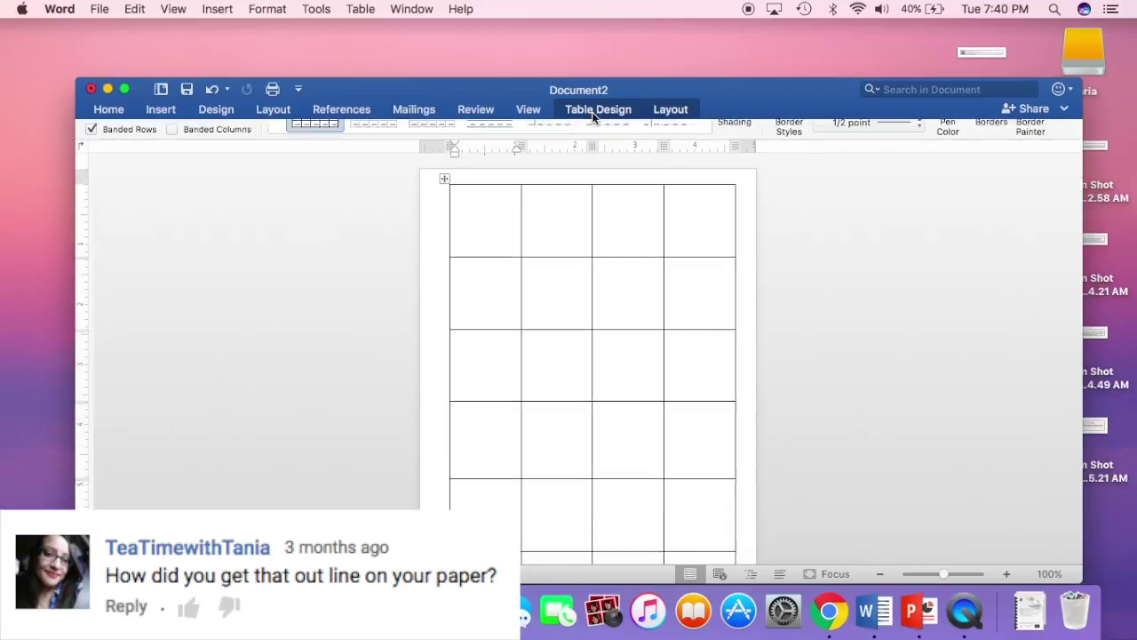
left_click(594, 114)
left_click(660, 114)
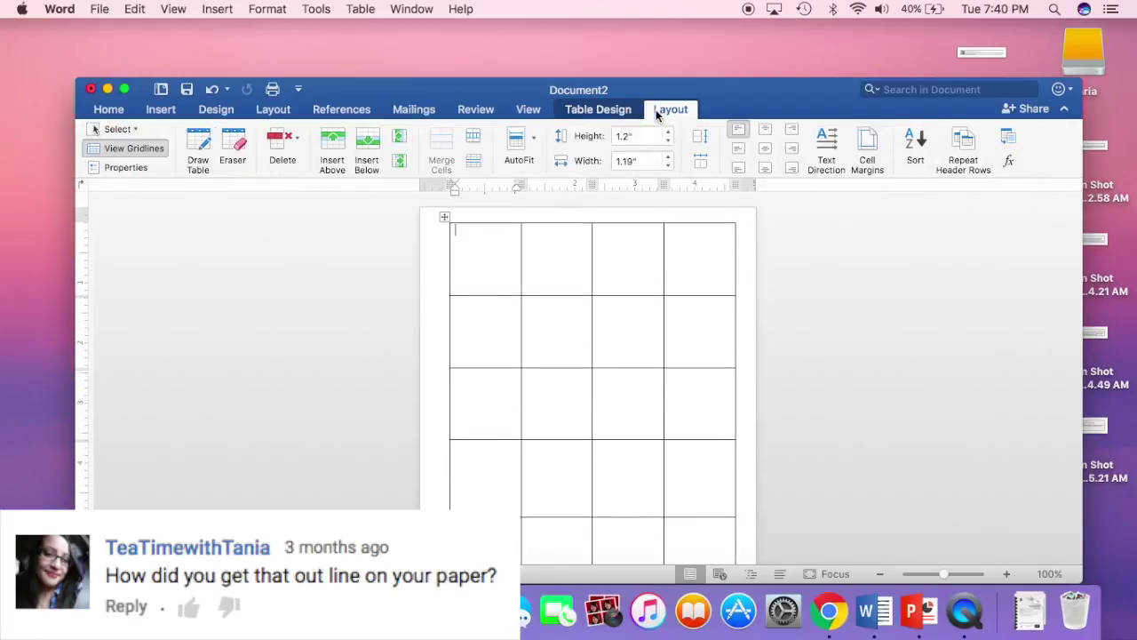
left_click(141, 149)
left_click(142, 150)
Toggle the ruler off and back on, and switch the page gridlines on and off to compare the page display.
left_click(539, 107)
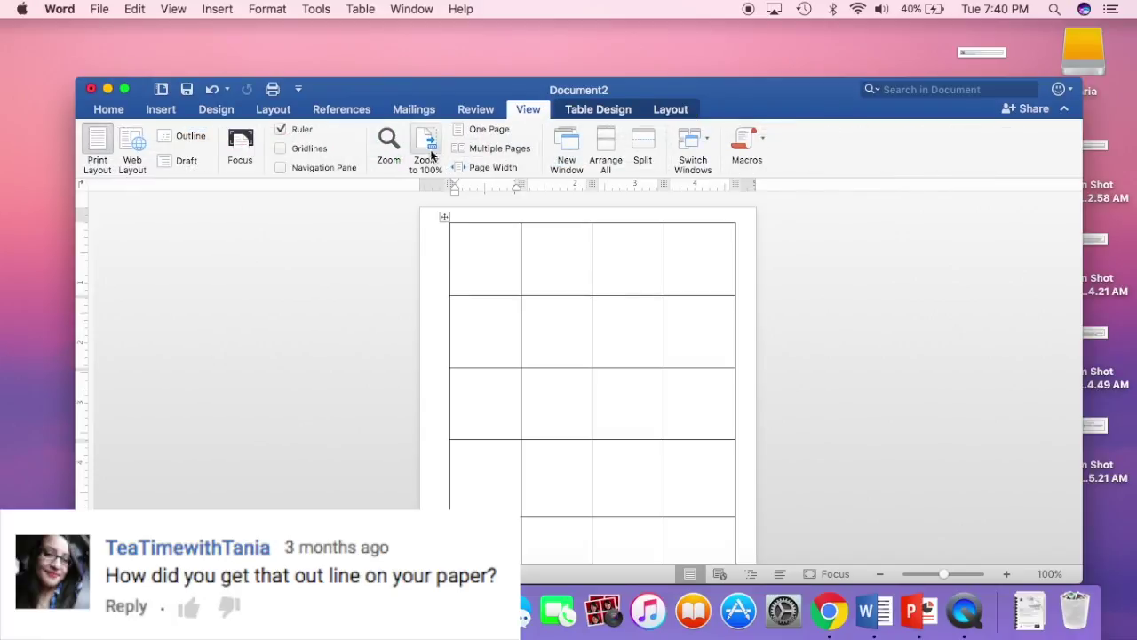
left_click(281, 132)
left_click(282, 131)
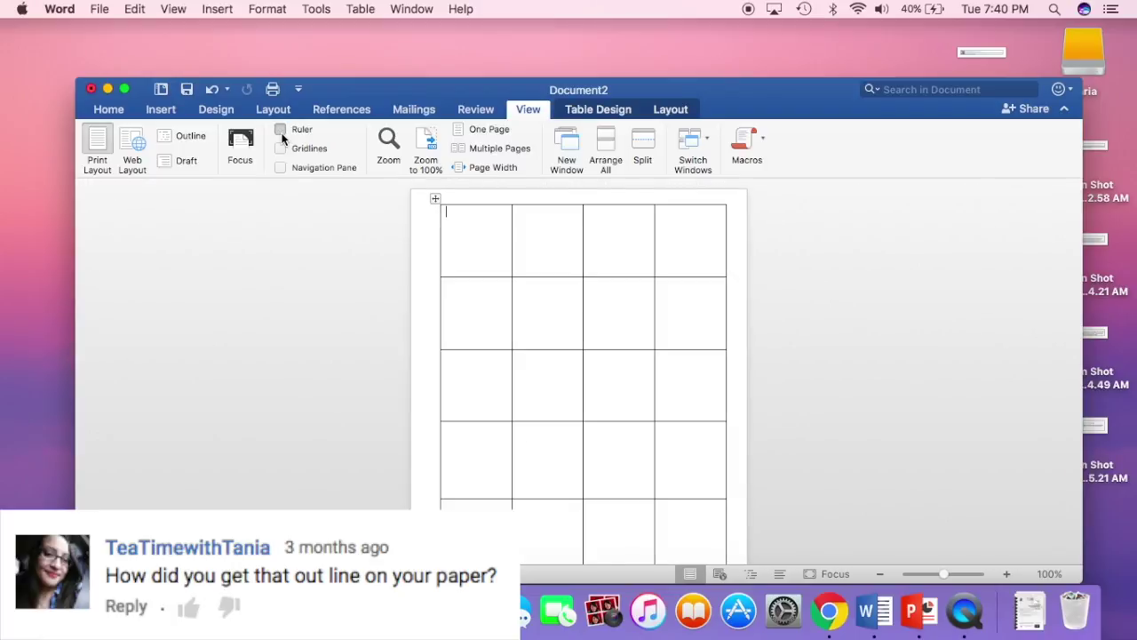
left_click(282, 148)
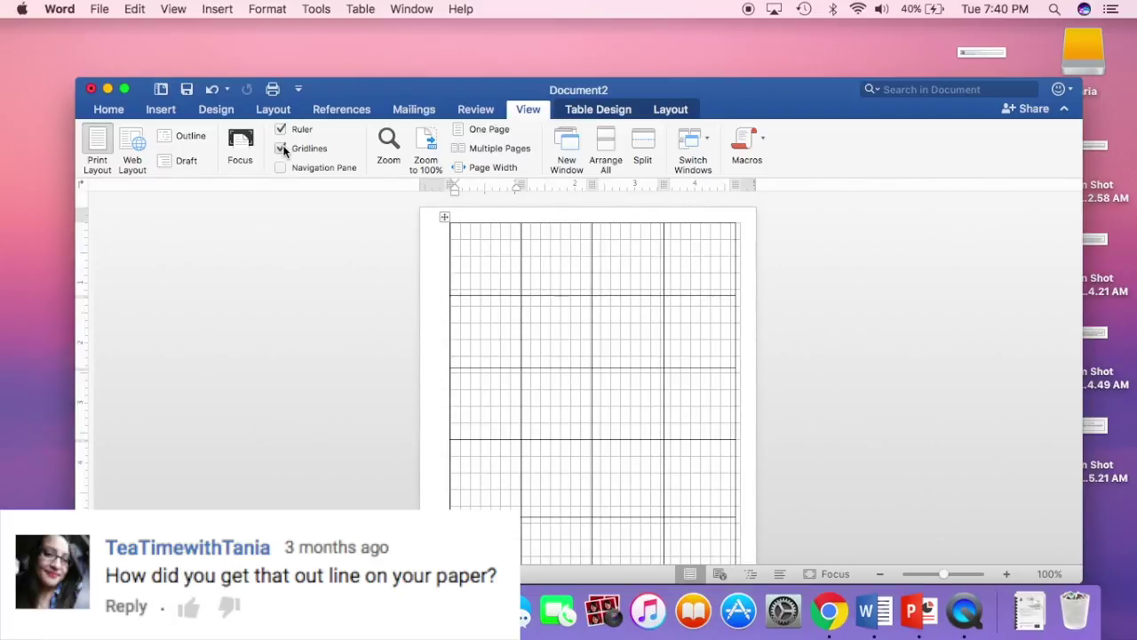
left_click(282, 147)
left_click(282, 146)
left_click(283, 149)
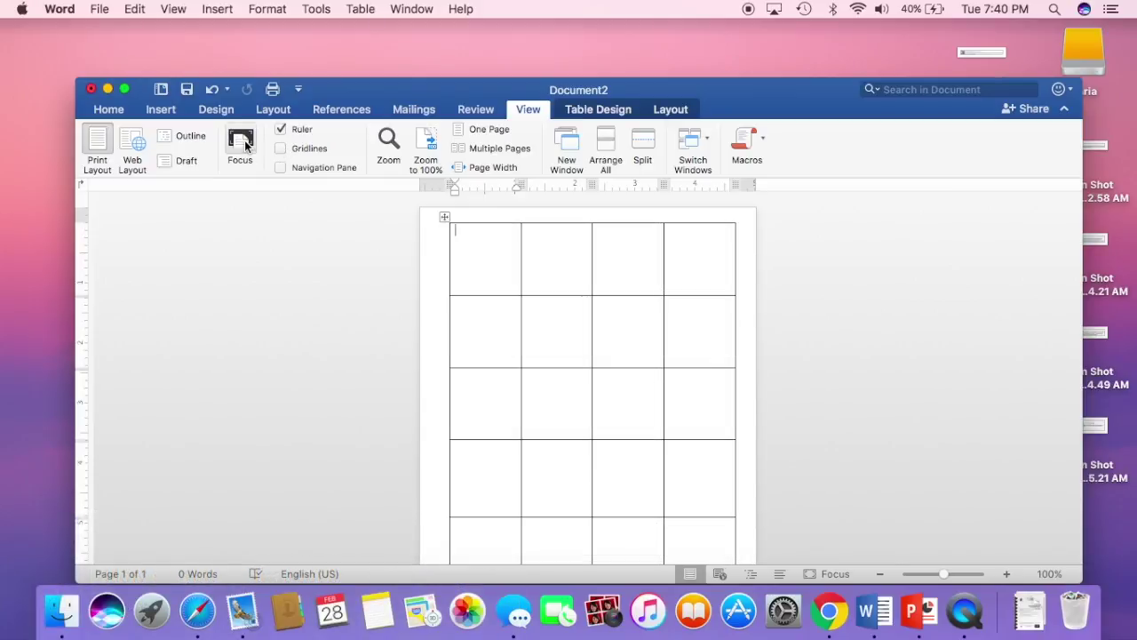
Preview the planner page in Focus mode and return to the normal view.
left_click(245, 145)
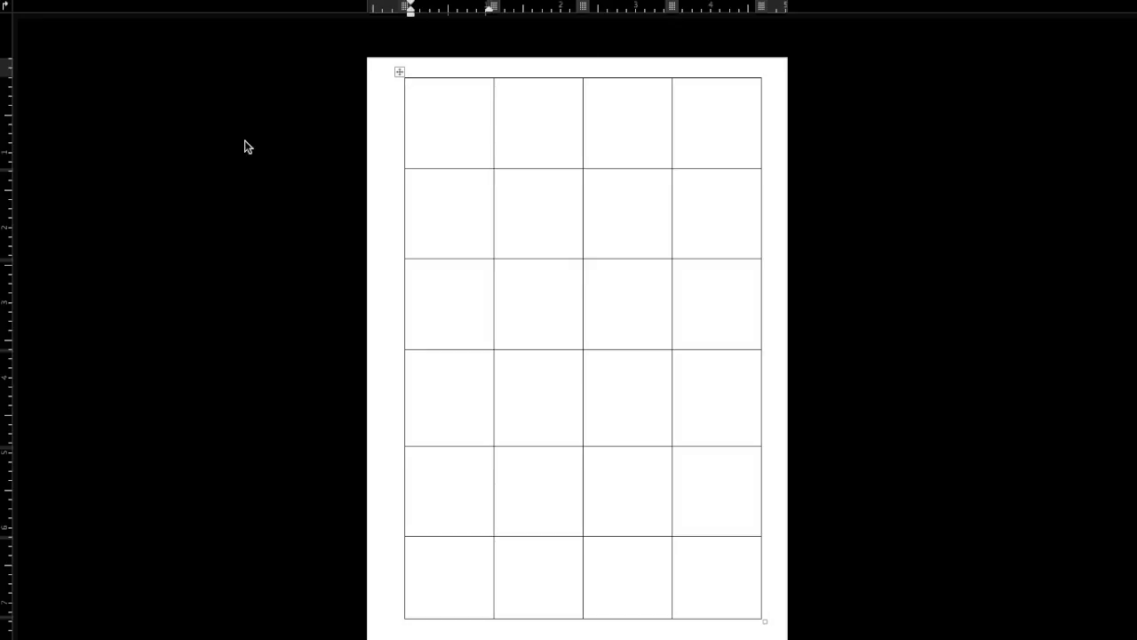
key("Escape")
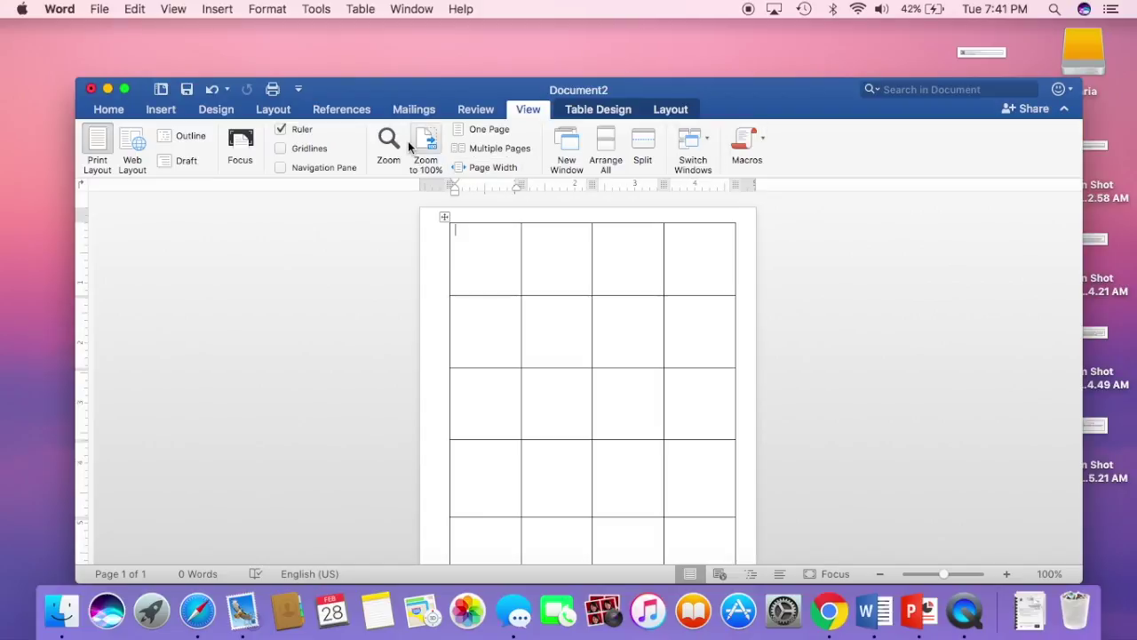
Show the page gridlines and stretch the table by its lower-right corner to fill the grid area of the page.
left_click(307, 148)
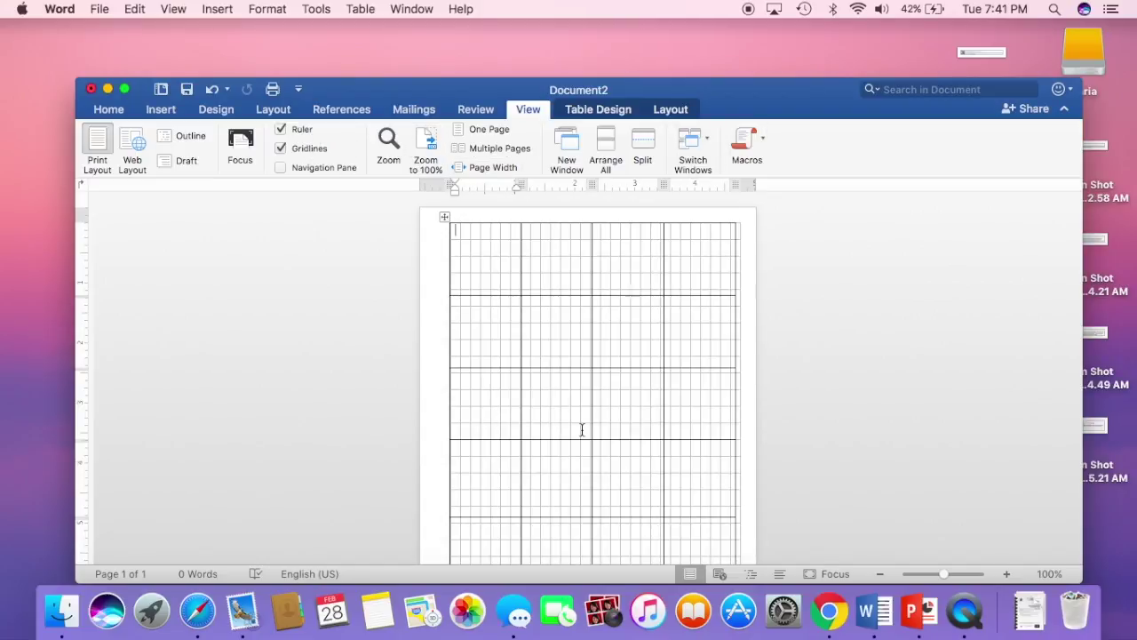
scroll(582, 430, "down", 2)
scroll(582, 430, "down", 3)
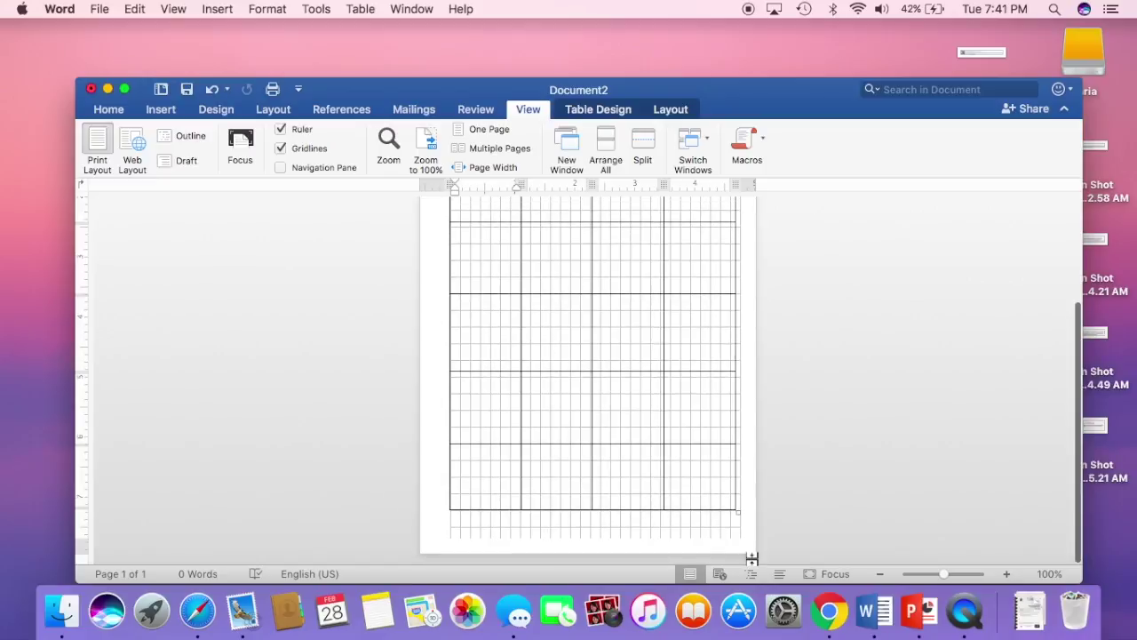
left_click_drag(736, 513, 742, 531)
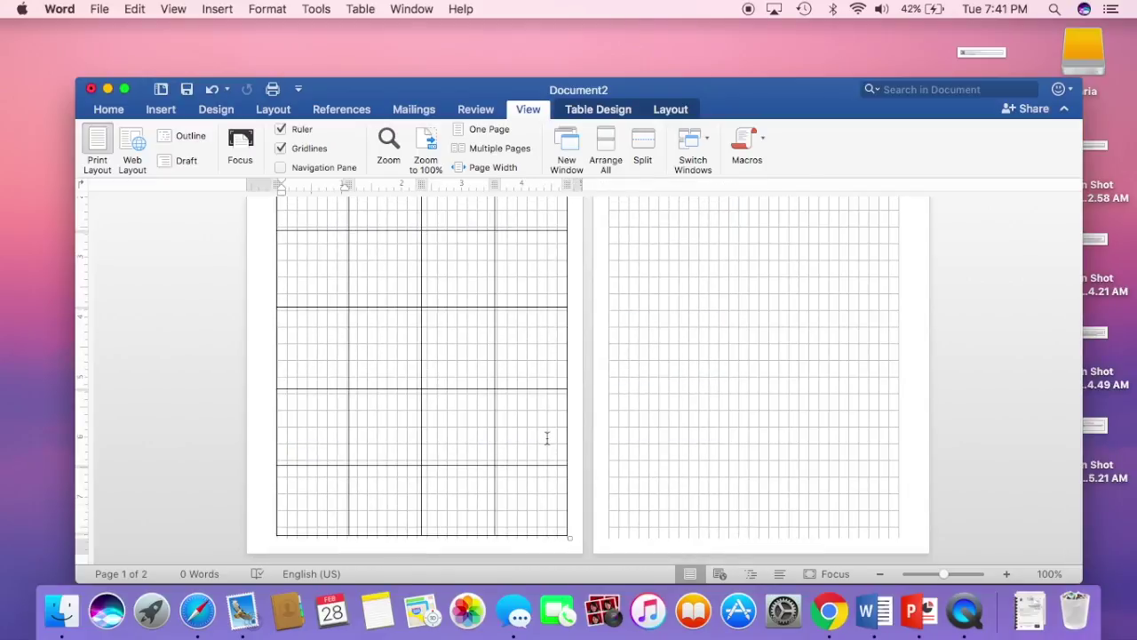
scroll(547, 438, "up", 2)
scroll(547, 438, "up", 2)
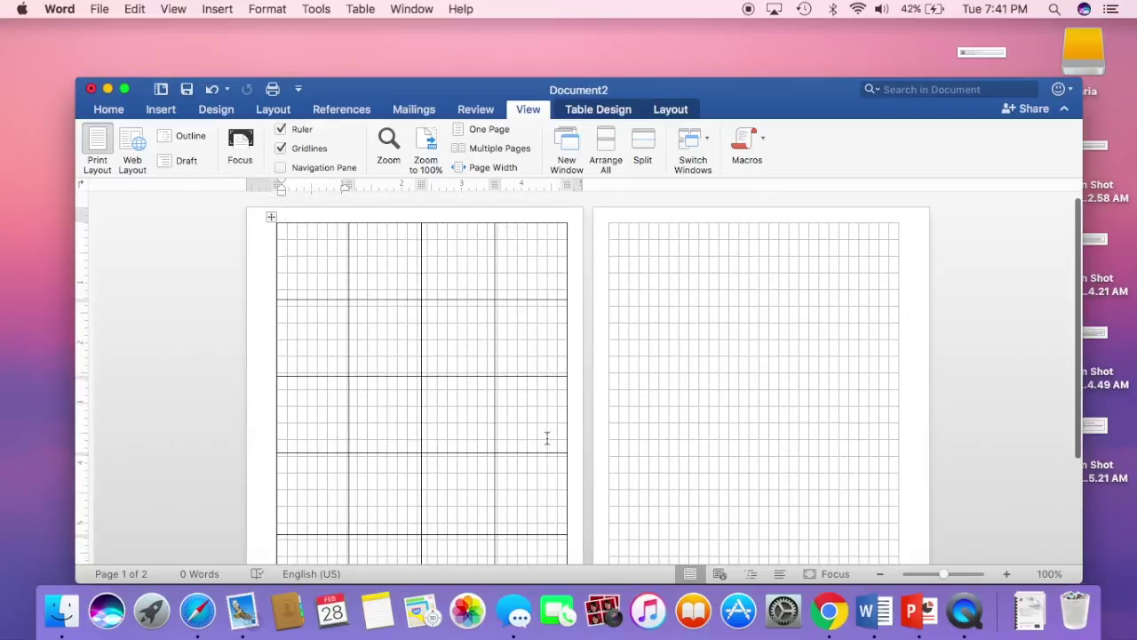
Erase the horizontal borders between the first four cells of the first column to form one tall cell.
left_click(573, 112)
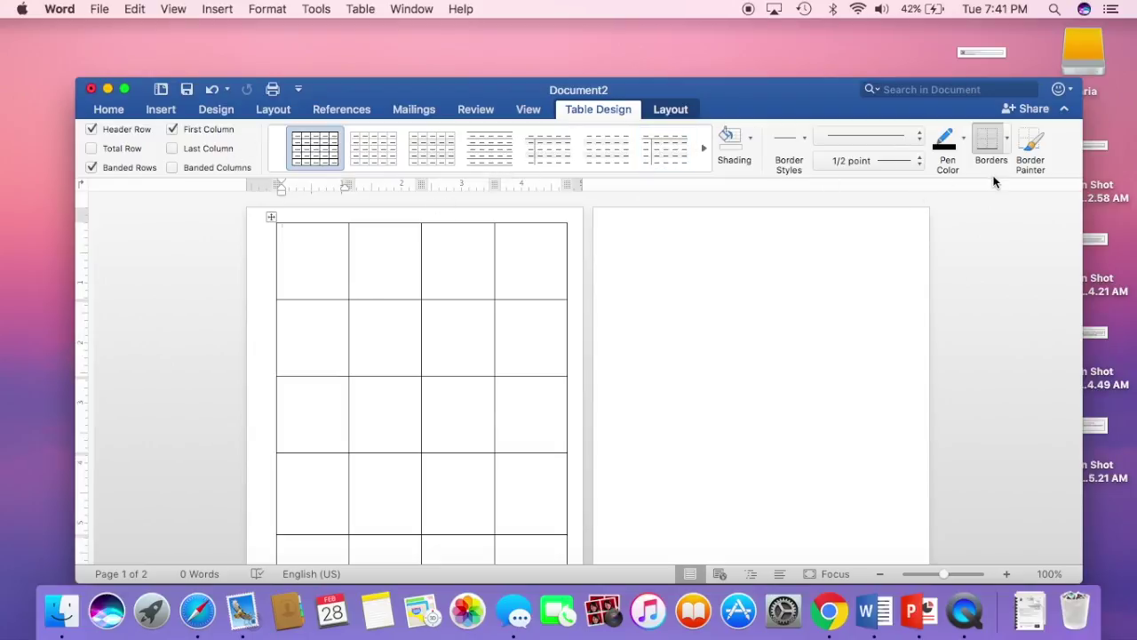
left_click(671, 111)
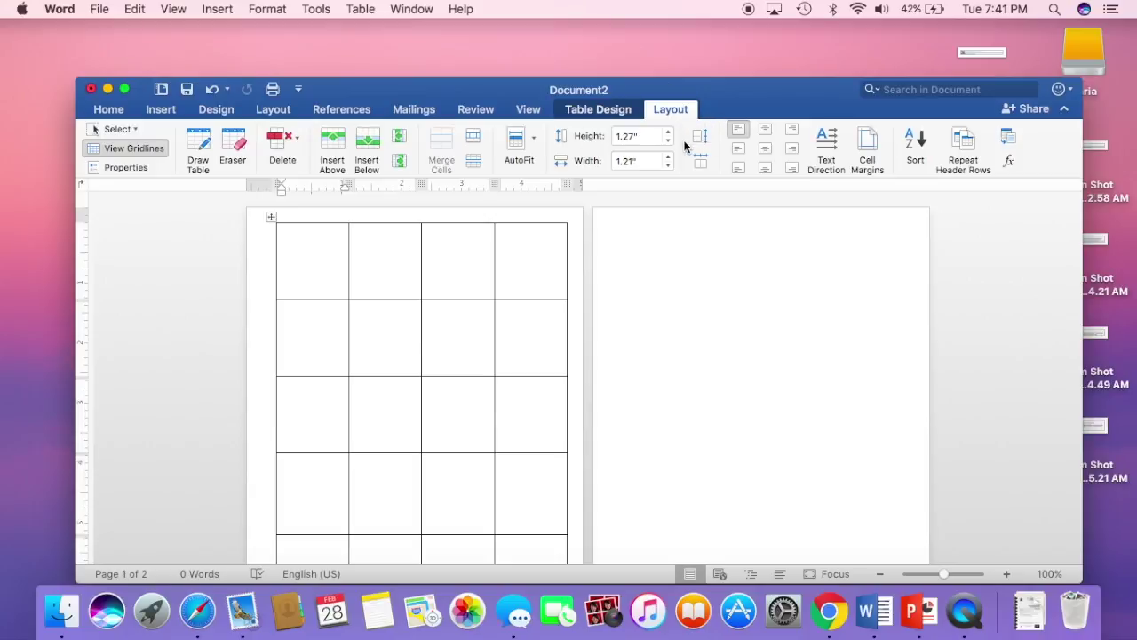
left_click(234, 147)
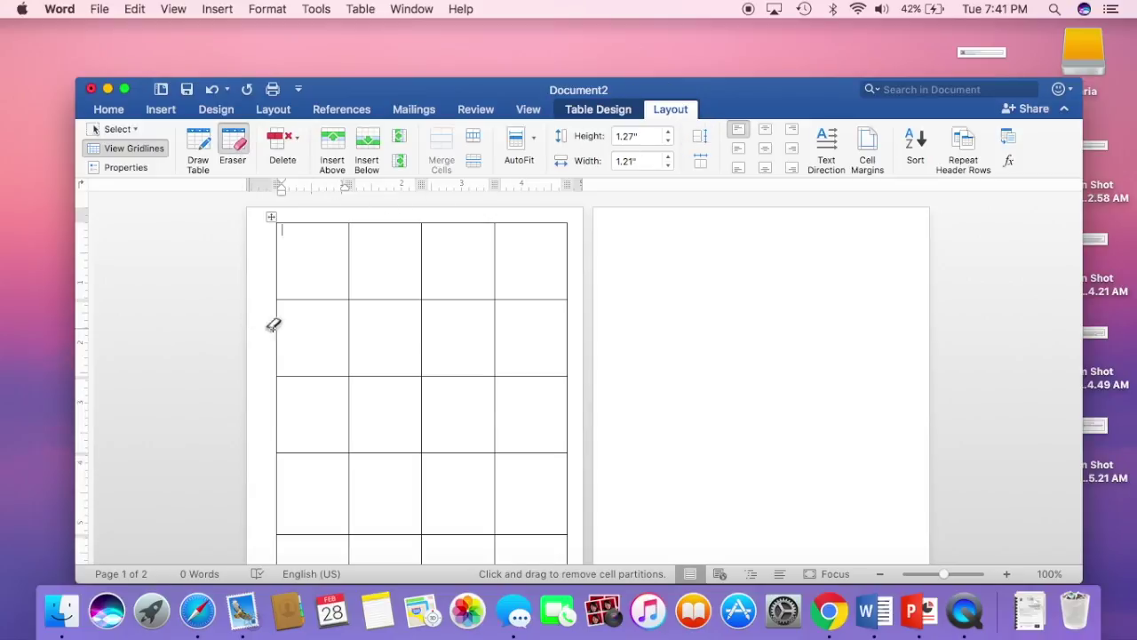
left_click(318, 298)
left_click(322, 301)
key("Escape")
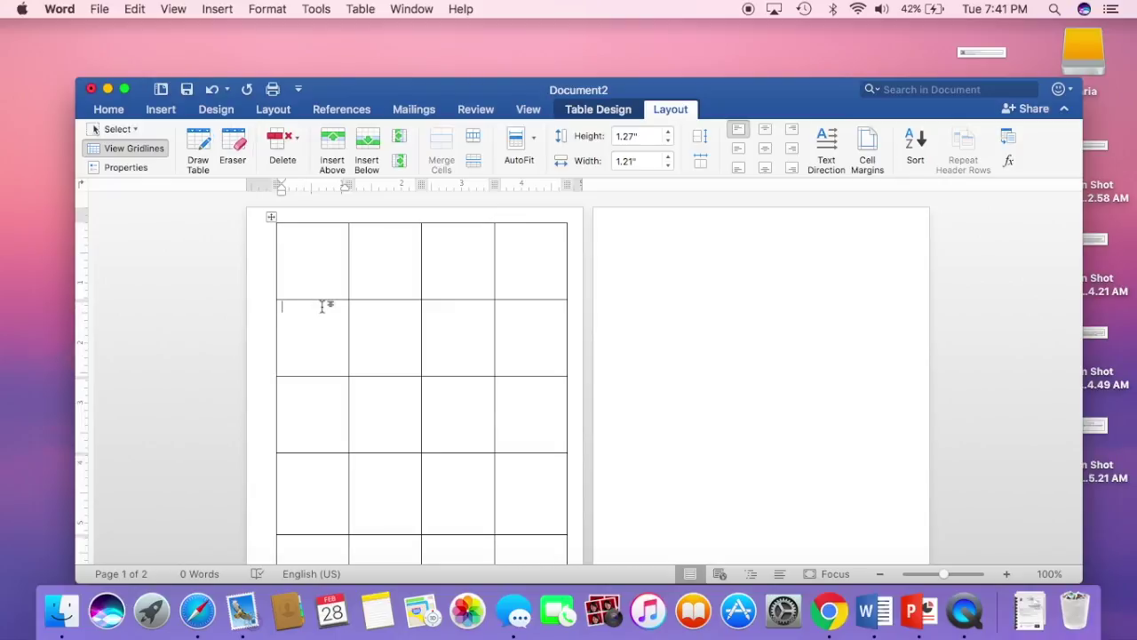
left_click(323, 296)
left_click(233, 147)
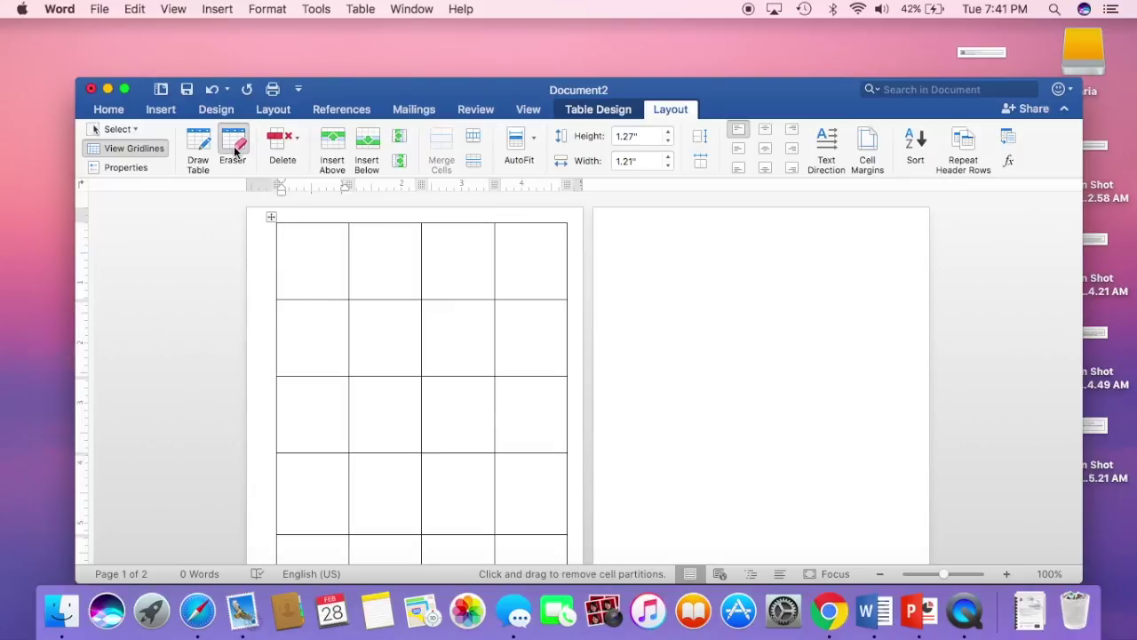
left_click(323, 302)
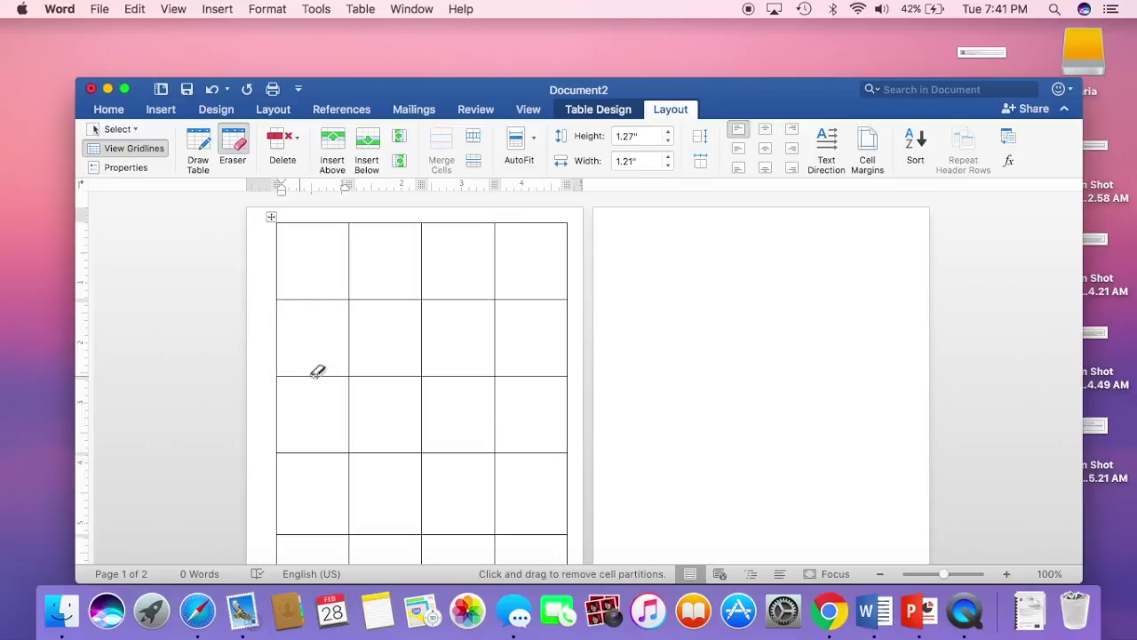
left_click(318, 452)
left_click(320, 451)
left_click(318, 300)
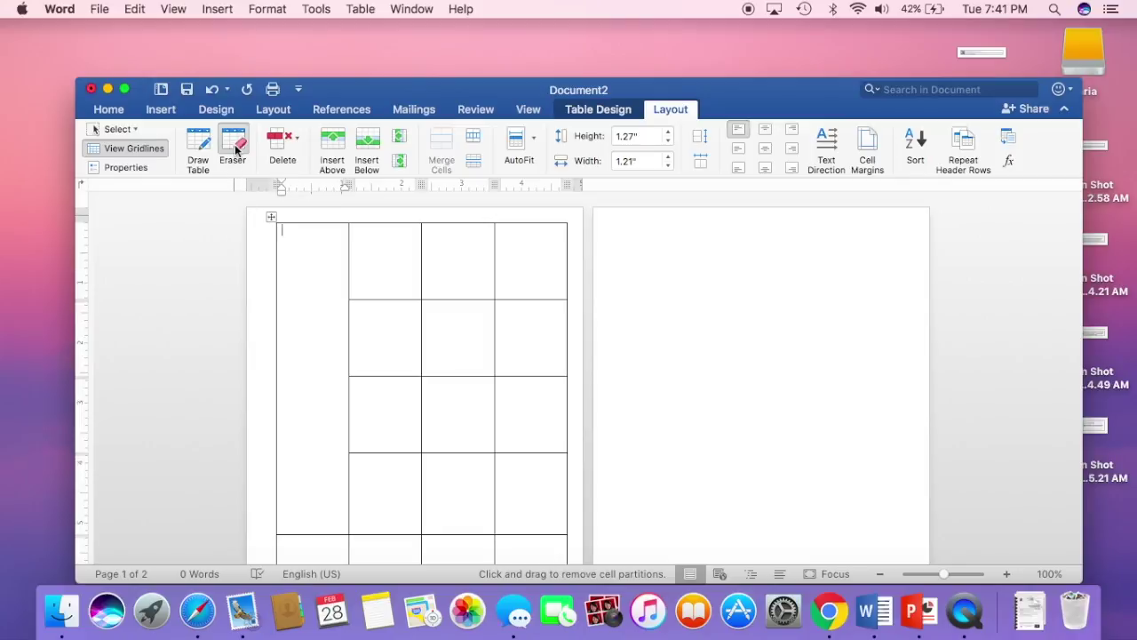
Draw a horizontal border across the tall first-column cell, level with the lower border of the first row.
left_click(197, 146)
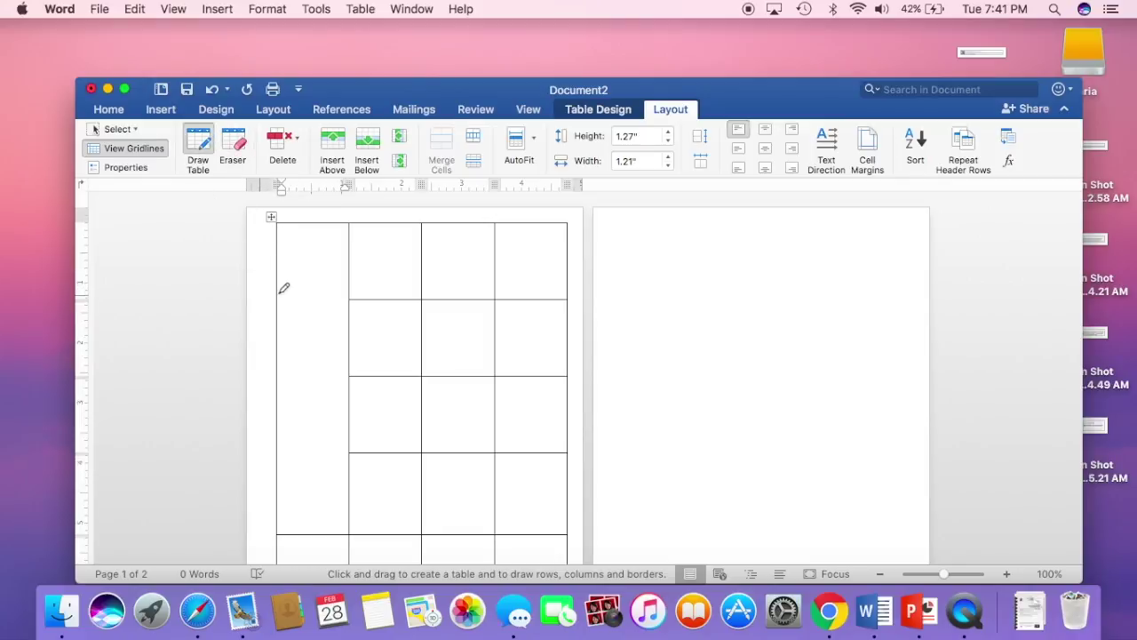
left_click_drag(281, 296, 350, 299)
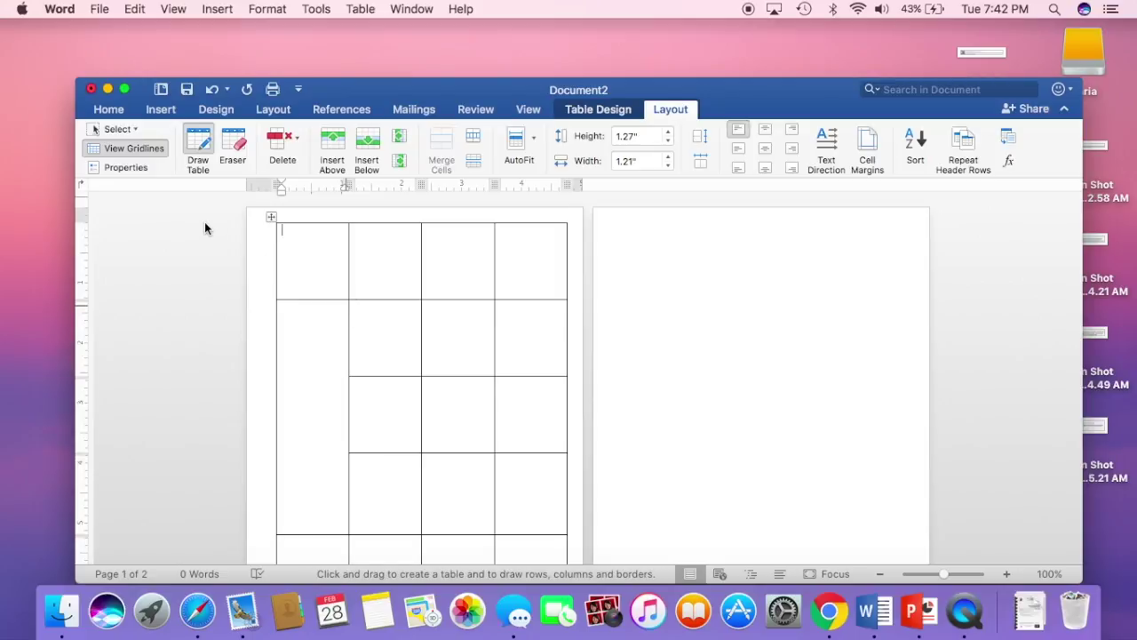
left_click(143, 152)
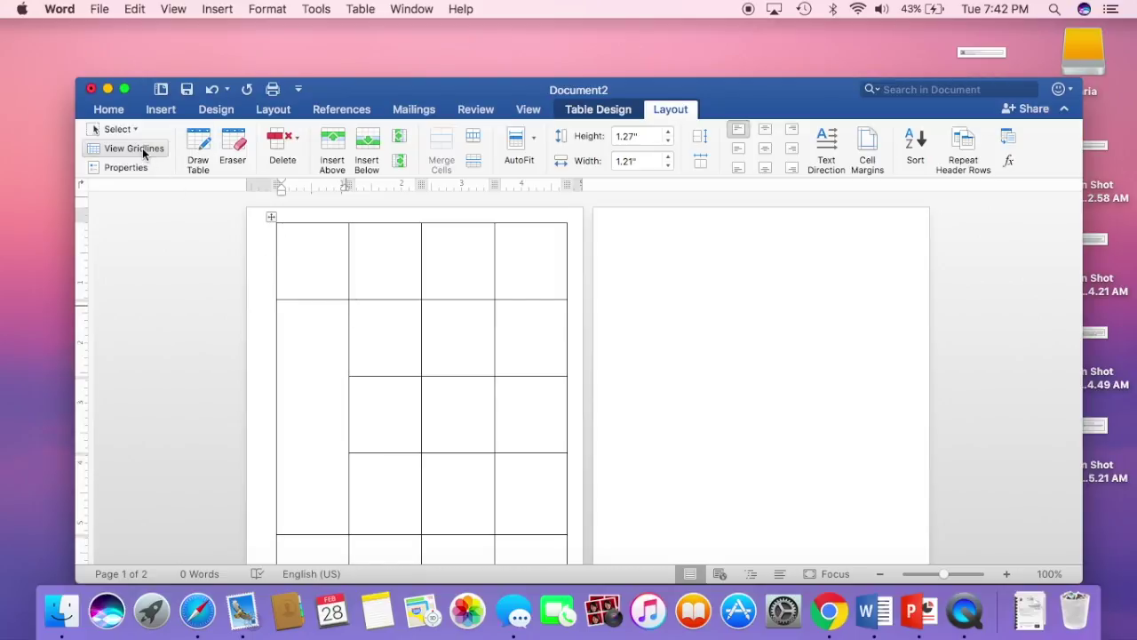
left_click(143, 151)
scroll(247, 346, "down", 3)
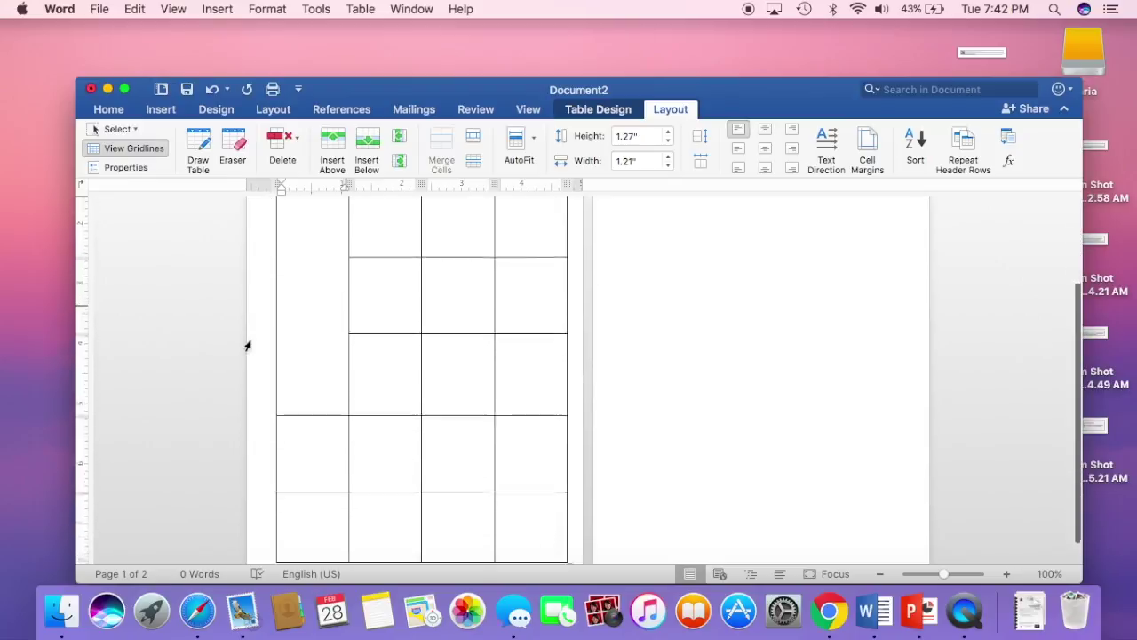
scroll(247, 346, "up", 3)
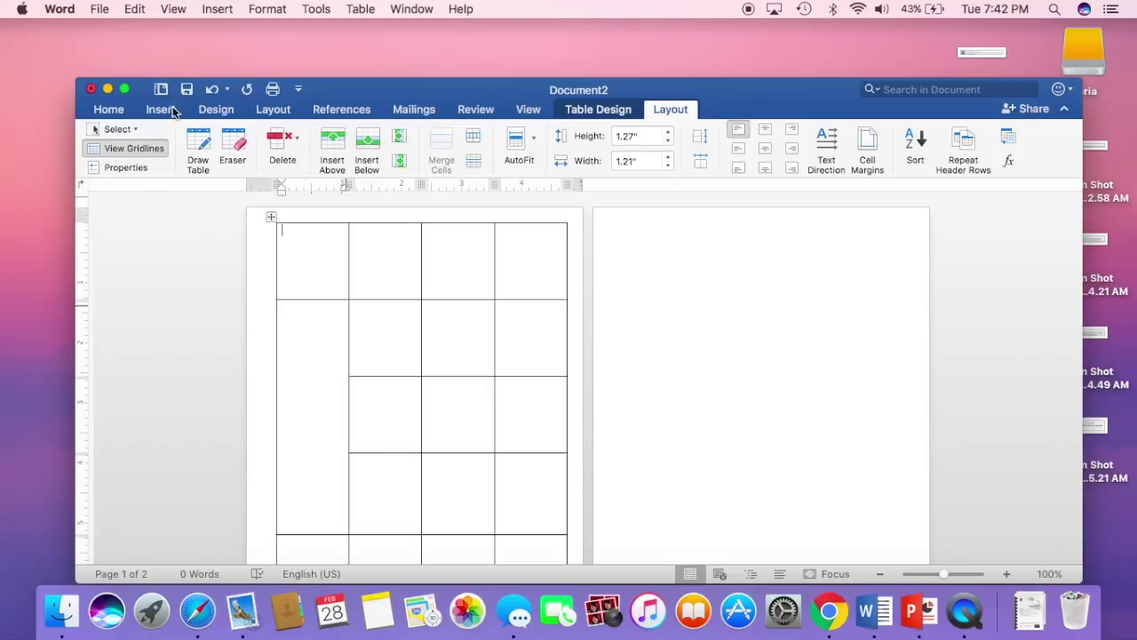
Export the document to the Documents folder as a PDF named "planner FAQ", using the option best for printing.
left_click(101, 10)
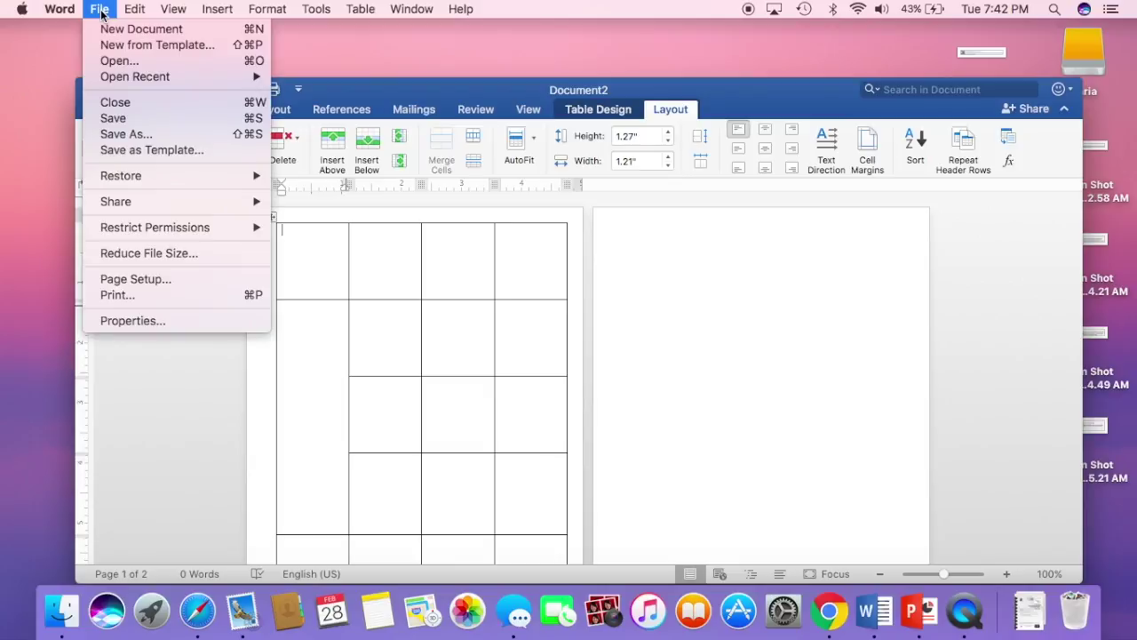
left_click(135, 130)
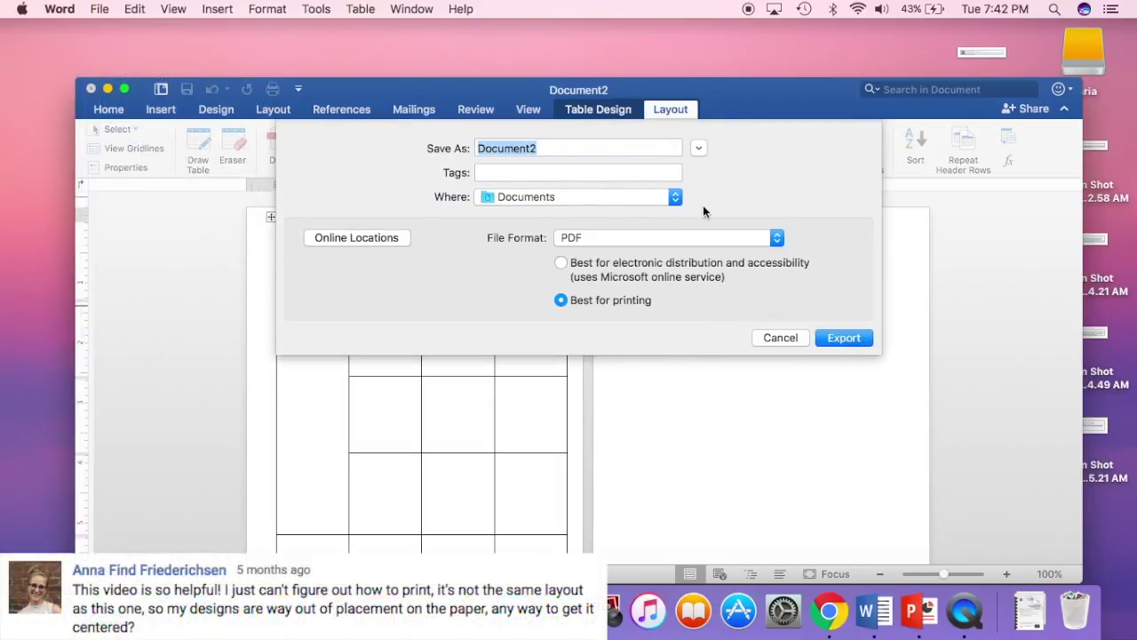
type("planner F")
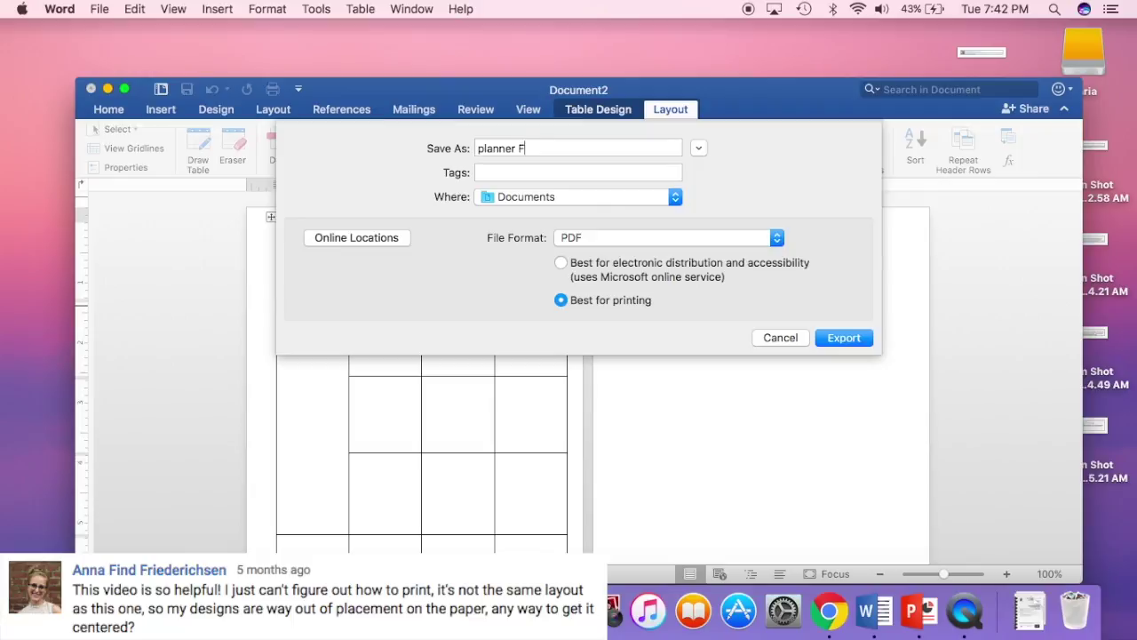
type("AQ")
left_click(845, 340)
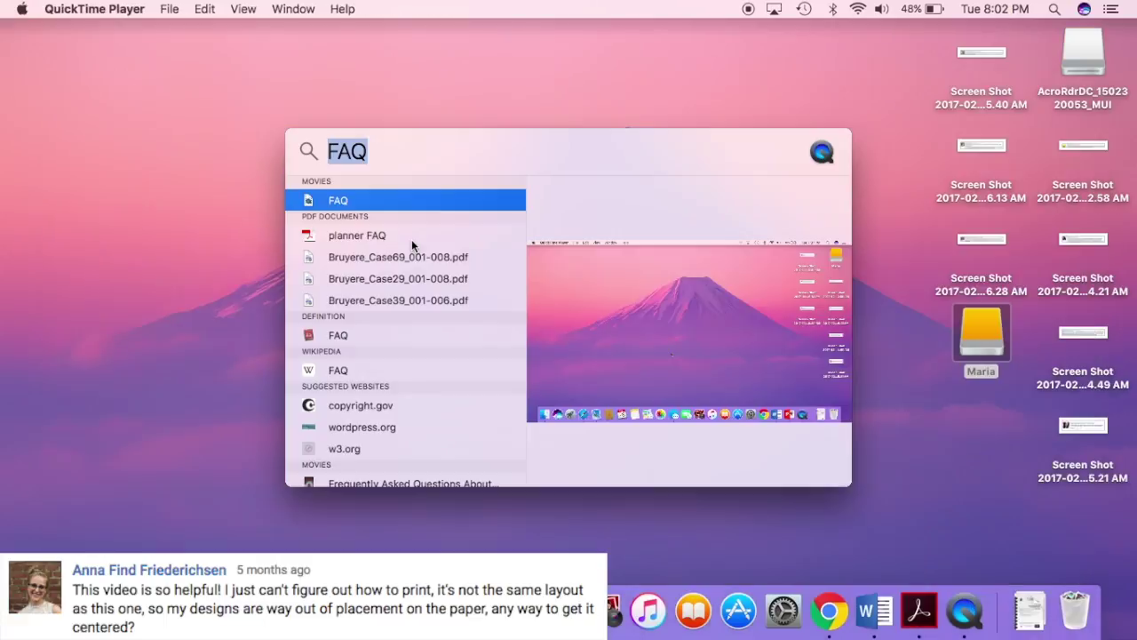
Open the exported planner FAQ PDF in Acrobat Reader and review its pages.
left_click(412, 239)
double_click(411, 239)
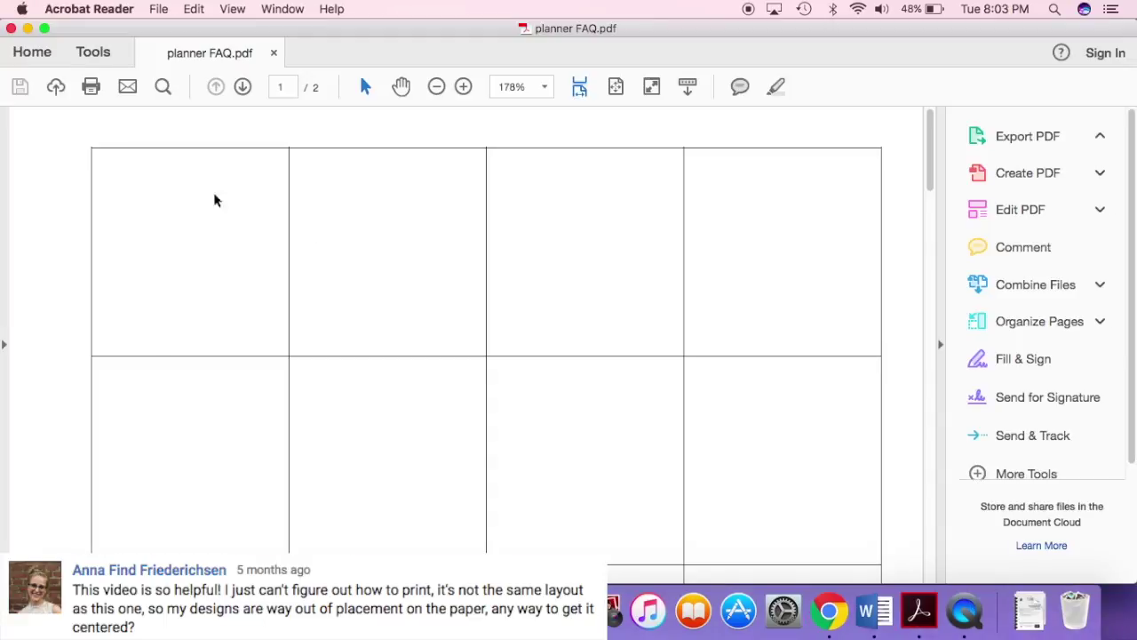
scroll(263, 342, "down", 10)
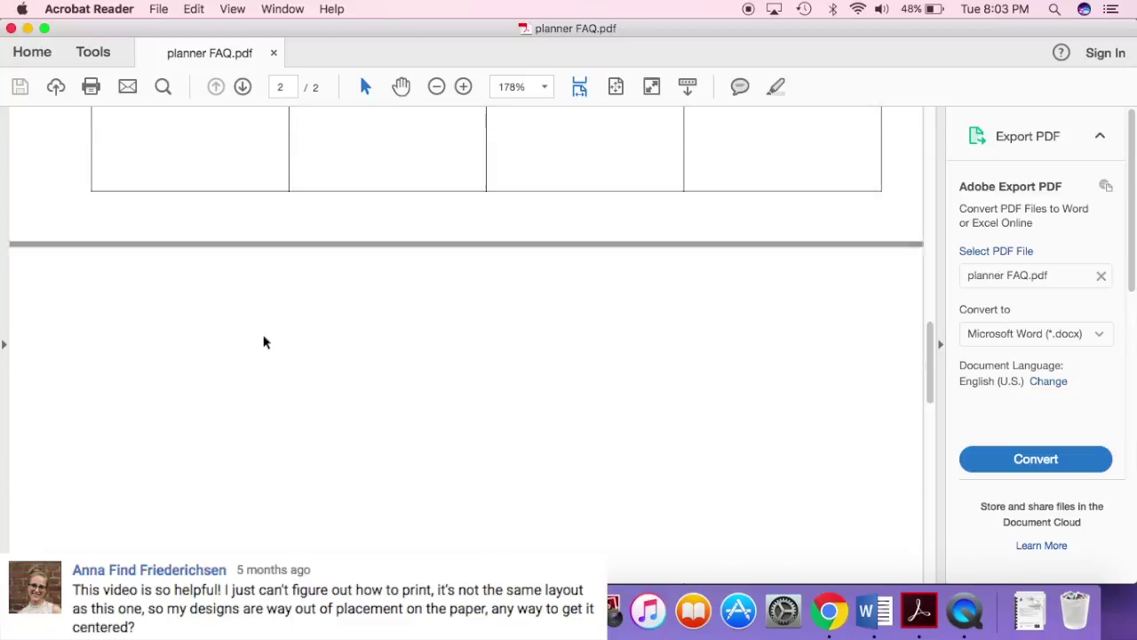
scroll(263, 346, "up", 10)
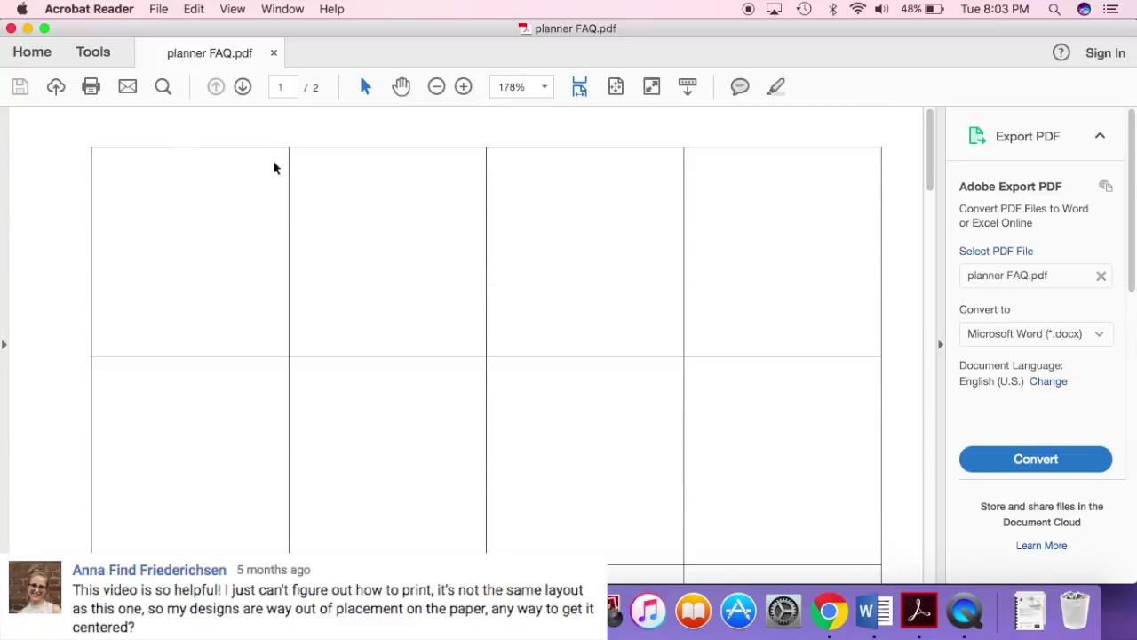
Preview the planner FAQ print at actual size and with 2 pages per sheet, and cancel printing.
left_click(93, 88)
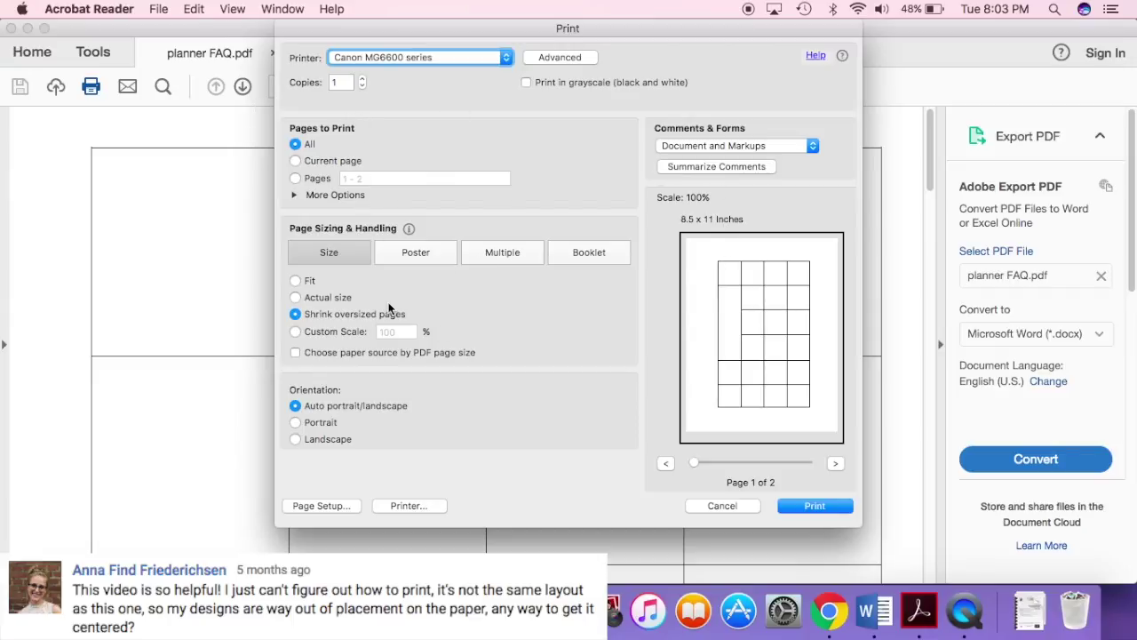
left_click(318, 300)
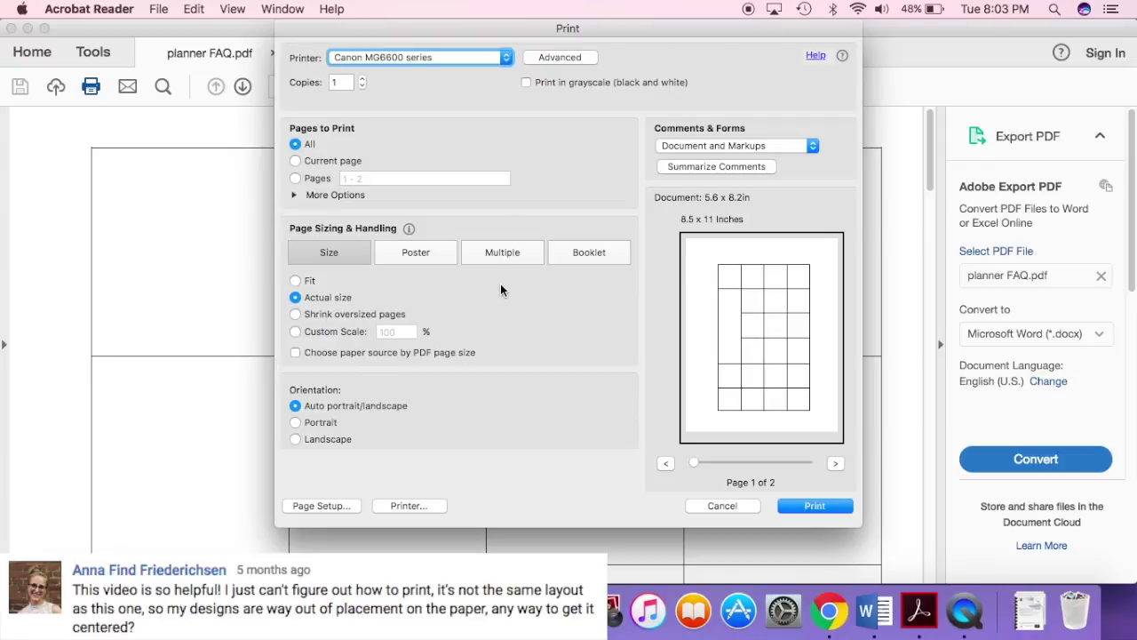
left_click(511, 255)
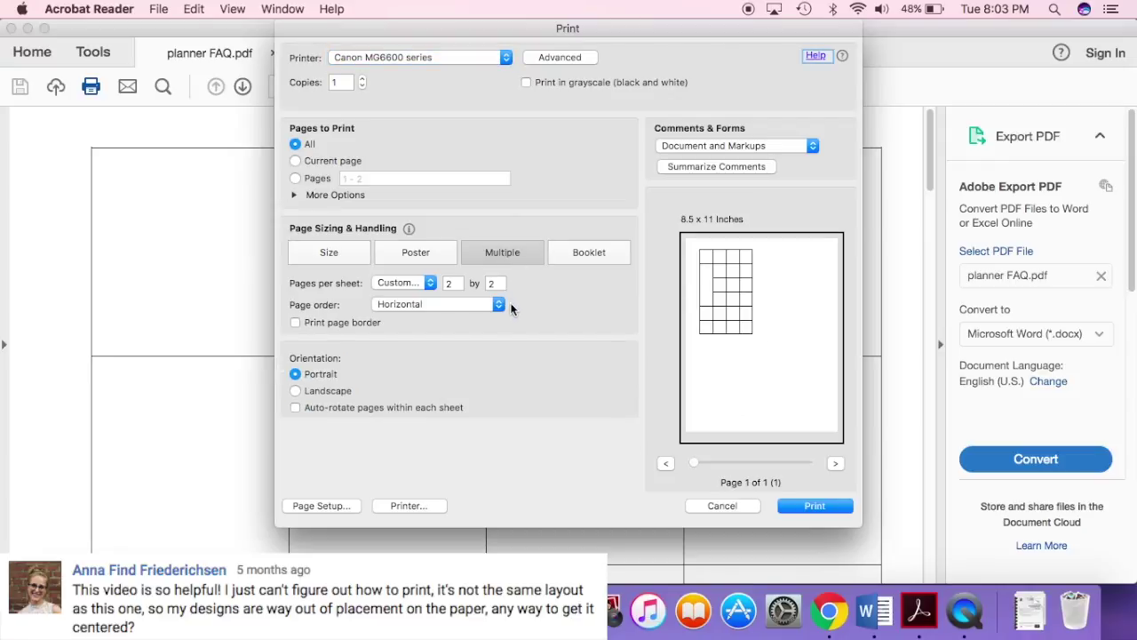
left_click(423, 282)
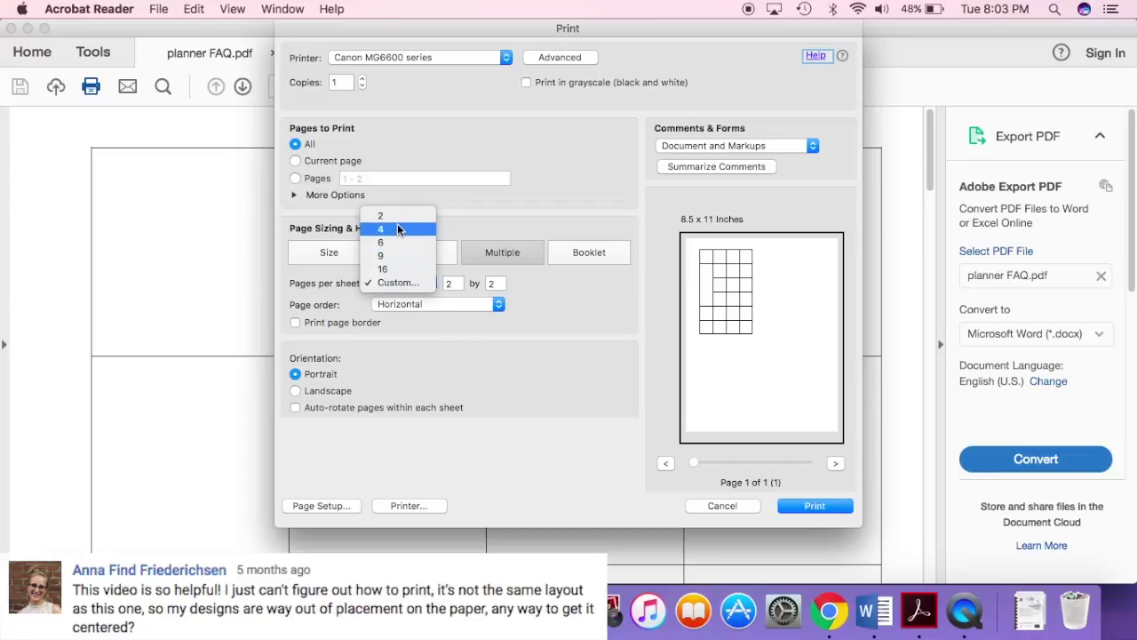
key("Escape")
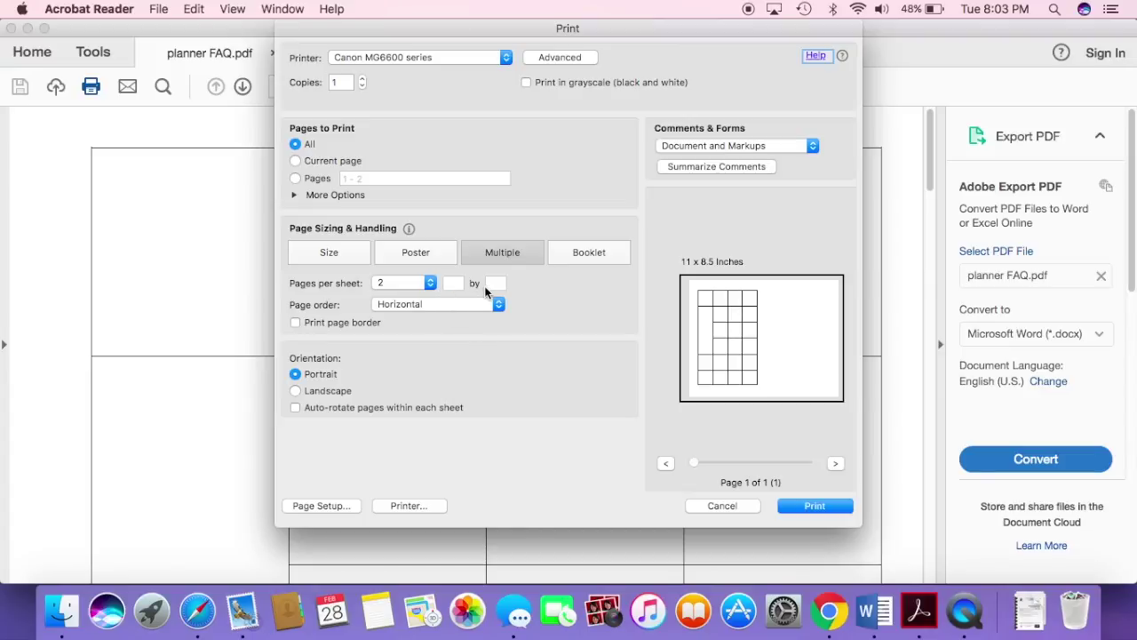
left_click(346, 254)
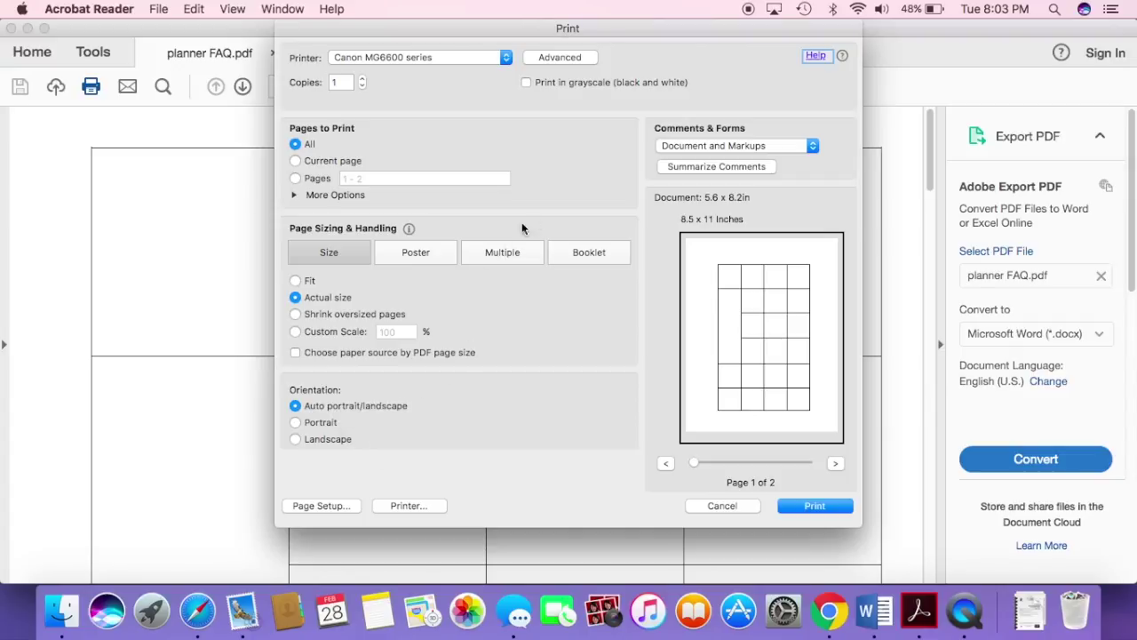
left_click(722, 506)
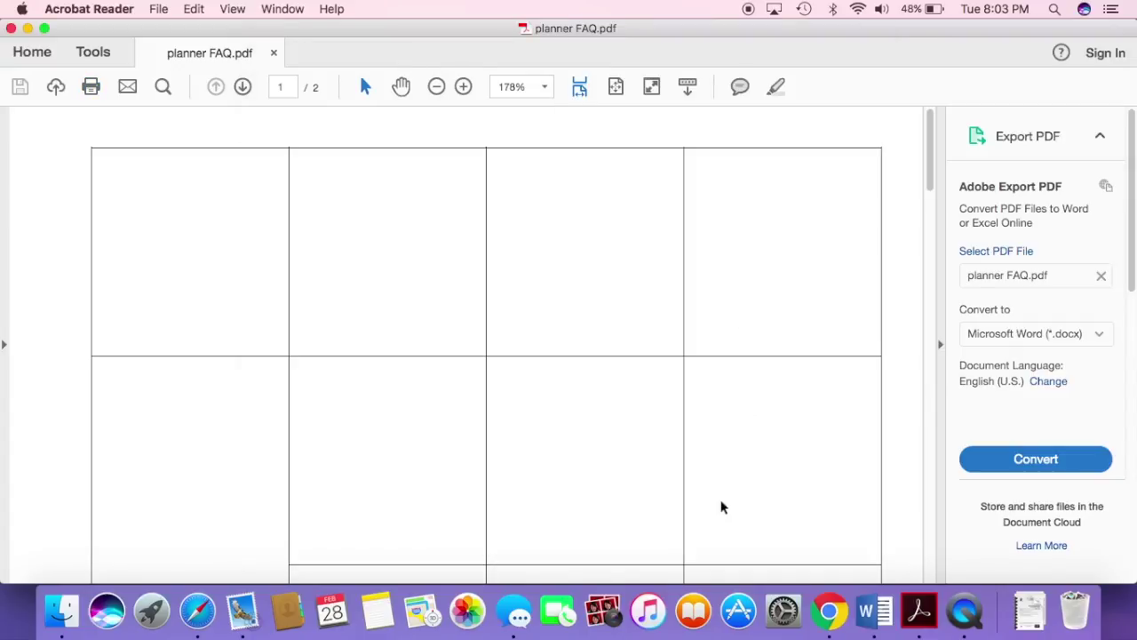
Close the planner FAQ PDF and open plannerinsertdiy_2.pdf from the WORD PLANNER 2015 folder on the external drive.
left_click(12, 28)
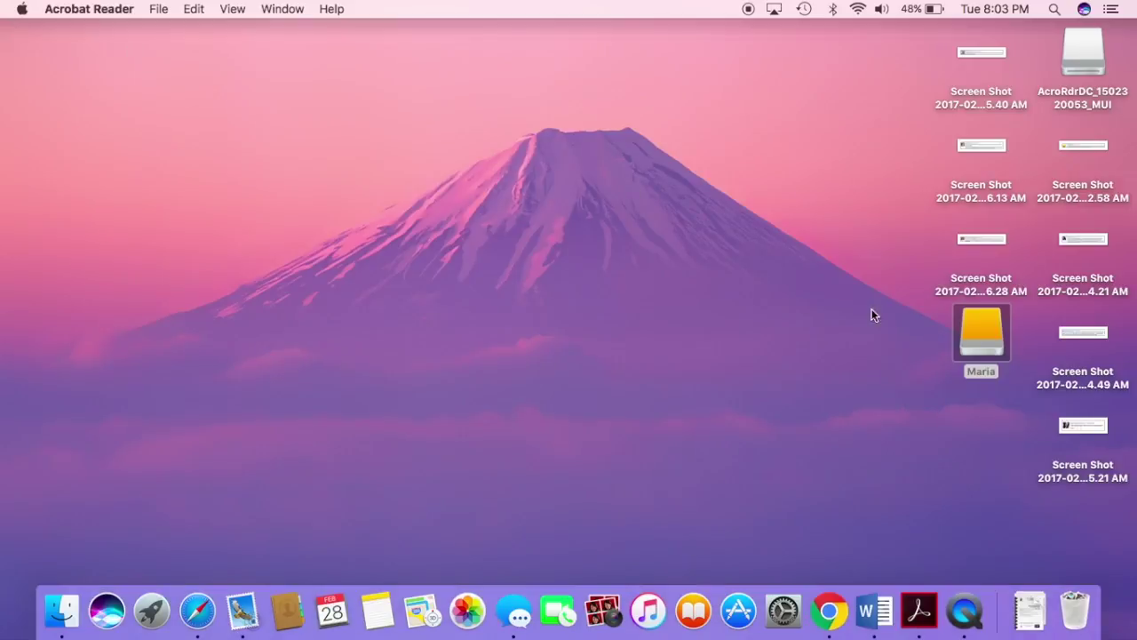
double_click(981, 333)
double_click(514, 258)
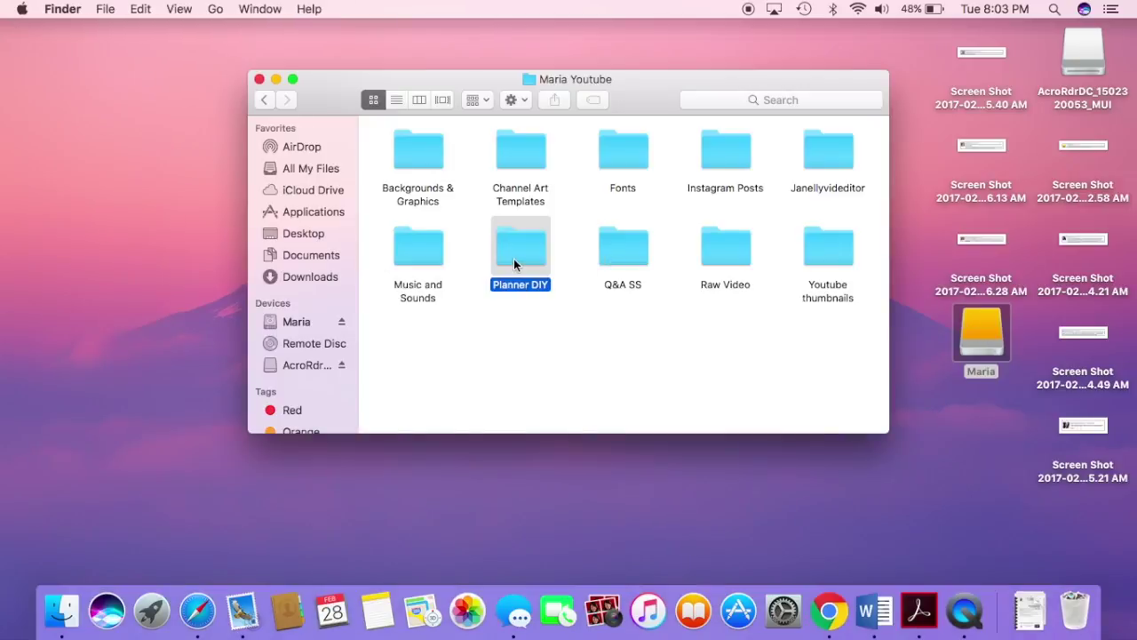
double_click(422, 149)
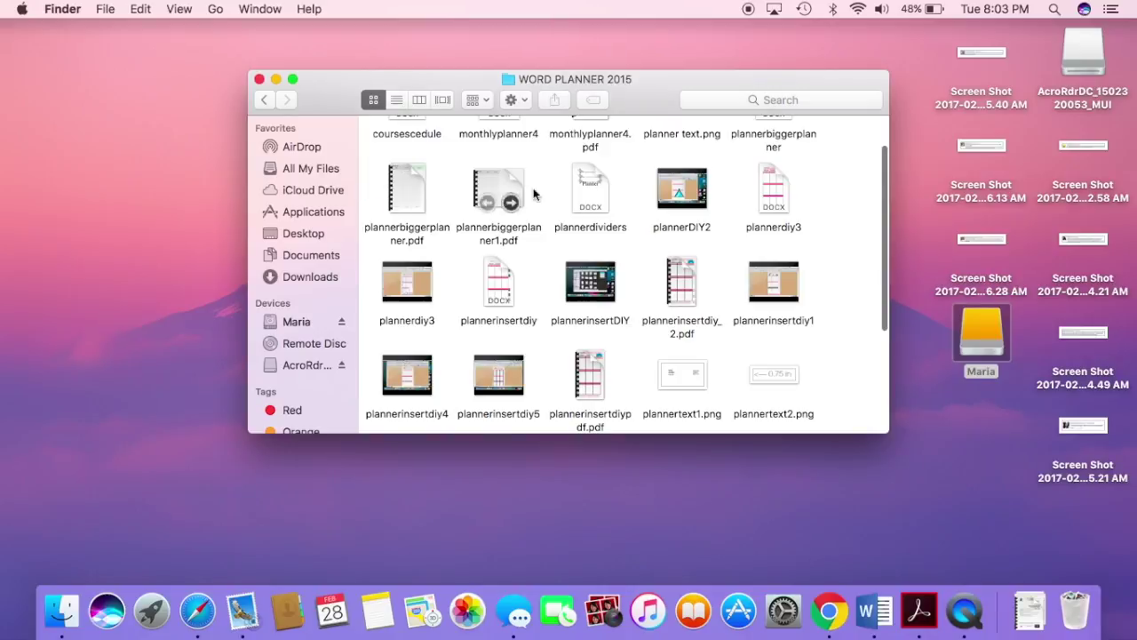
double_click(681, 284)
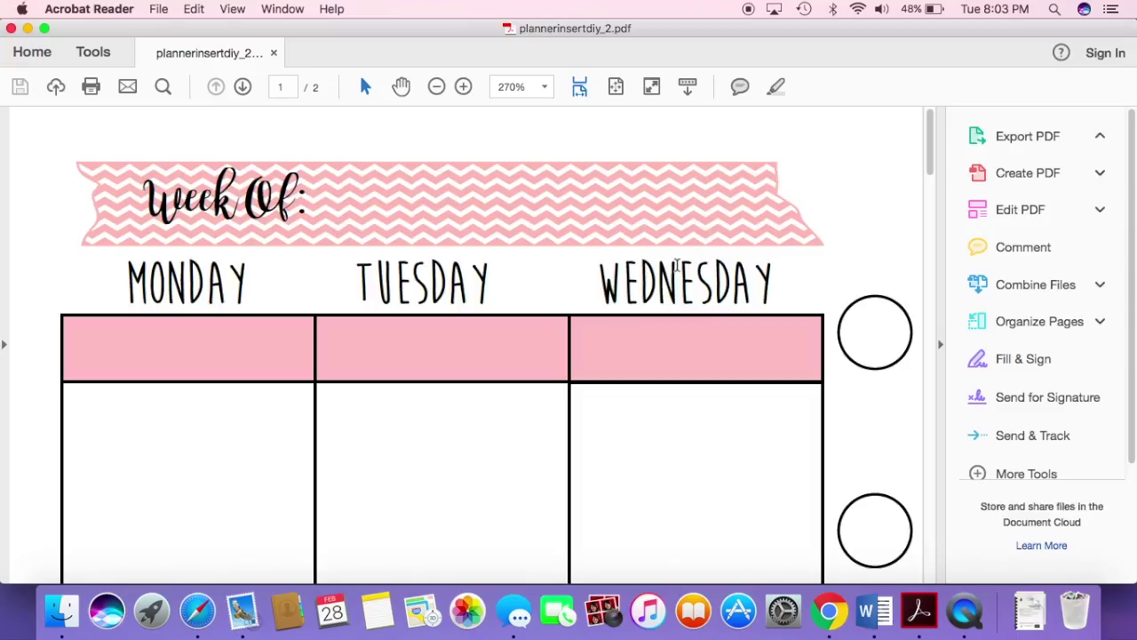
Review both pages of the weekly planner insert PDF at 100% zoom.
left_click(437, 87)
left_click(437, 87)
left_click(437, 87)
left_click(437, 87)
scroll(374, 267, "down", 10)
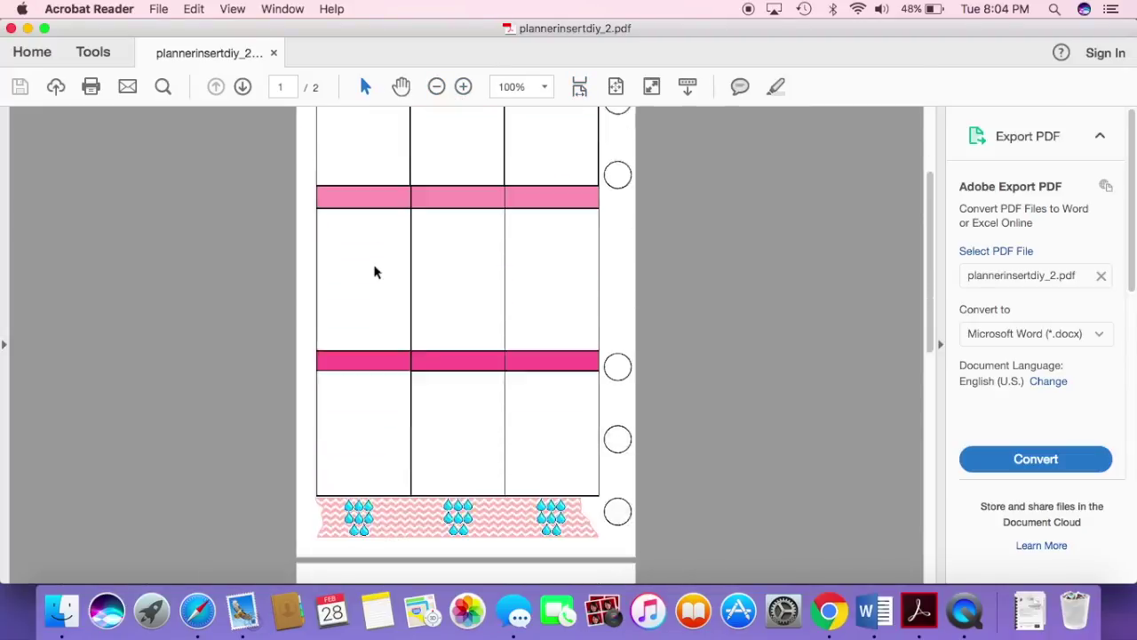
scroll(373, 263, "down", 15)
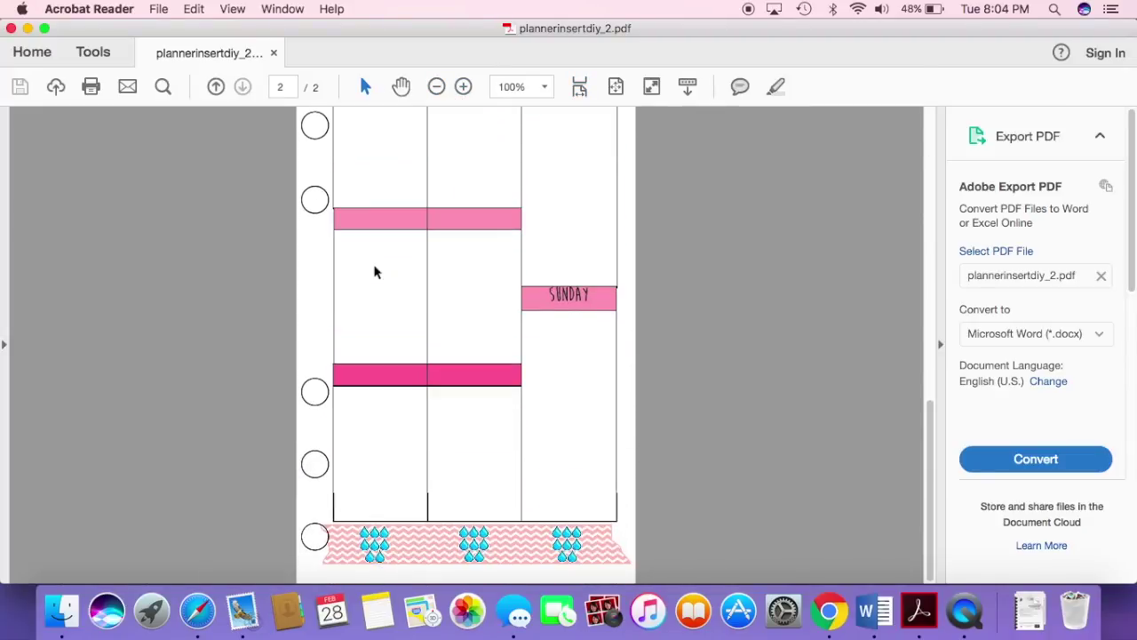
scroll(373, 265, "up", 20)
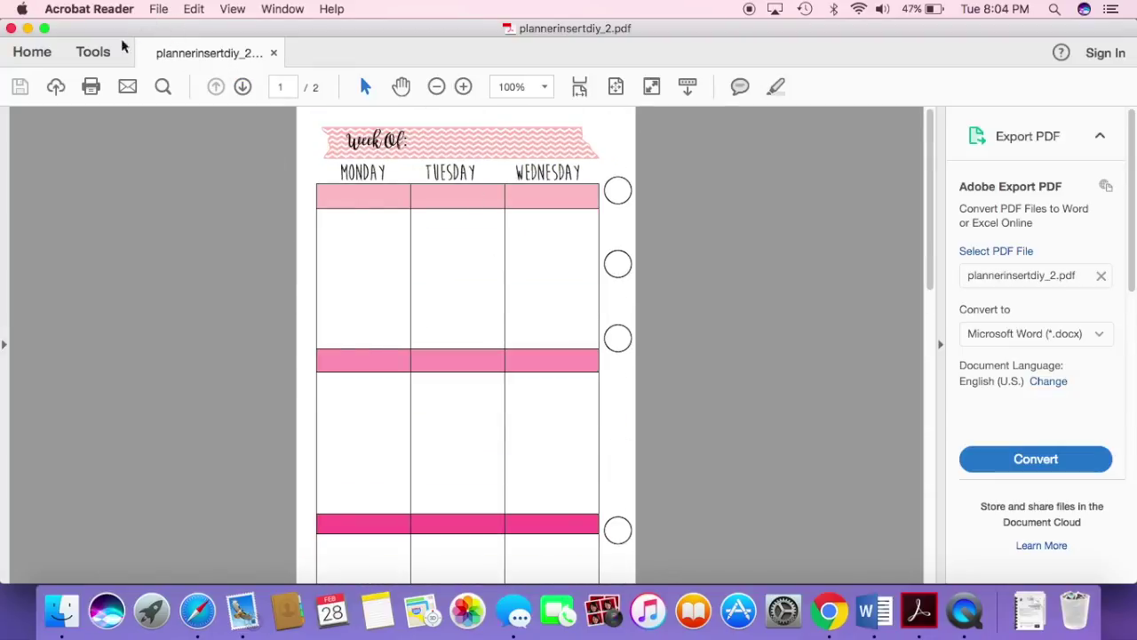
Set the print layout to multiple pages with 2 pages per sheet and a printed page border, and cancel printing.
left_click(91, 90)
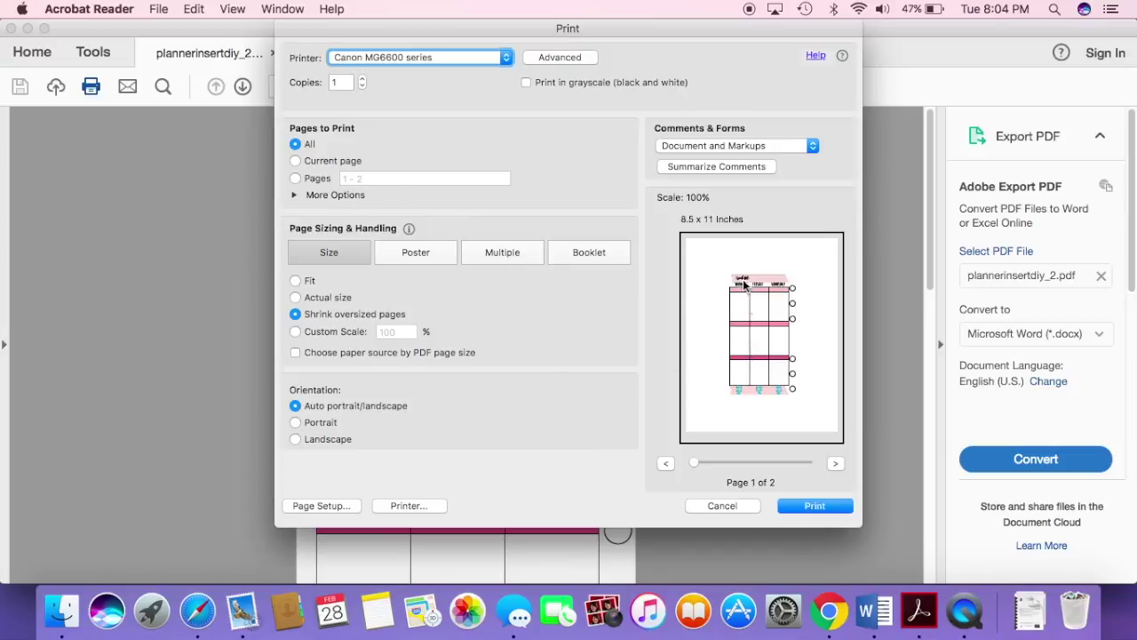
left_click(514, 256)
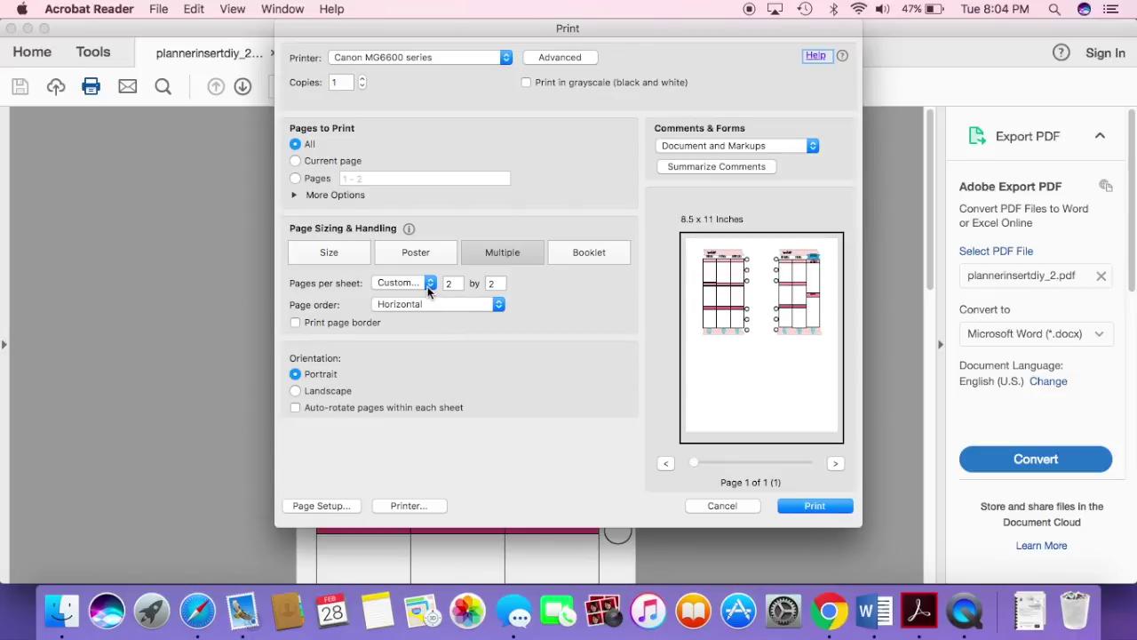
left_click(428, 284)
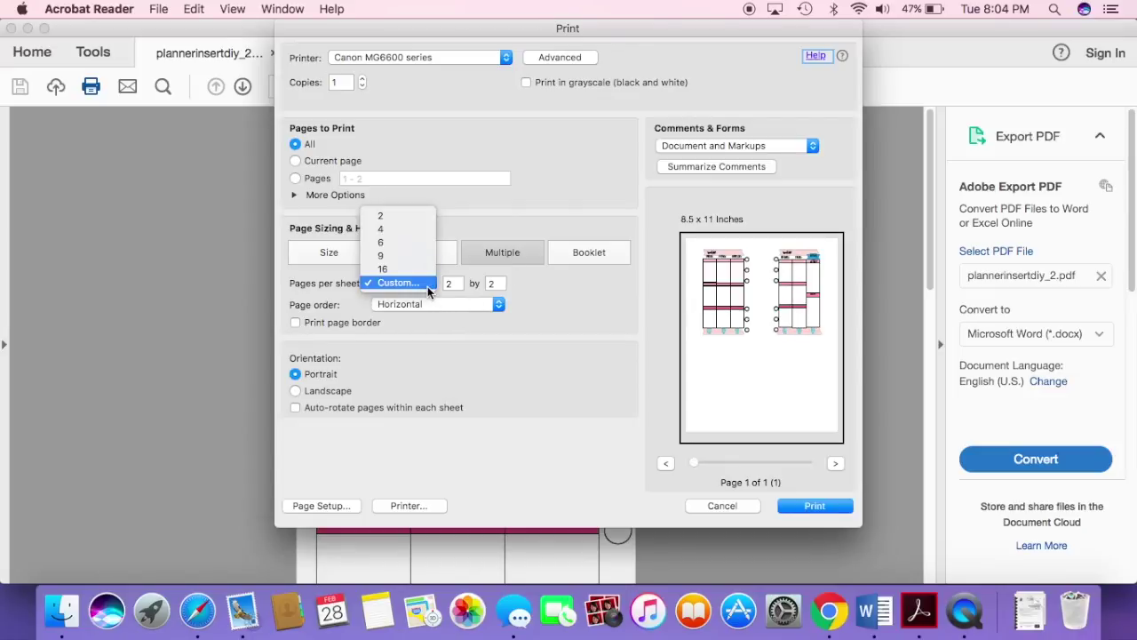
left_click(412, 216)
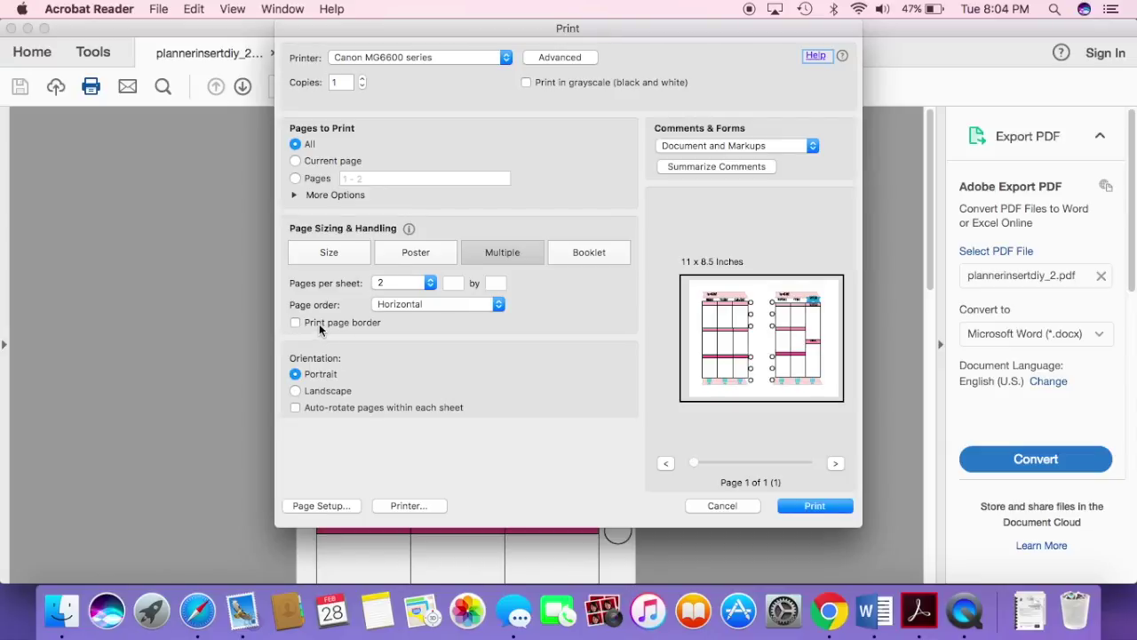
left_click(296, 323)
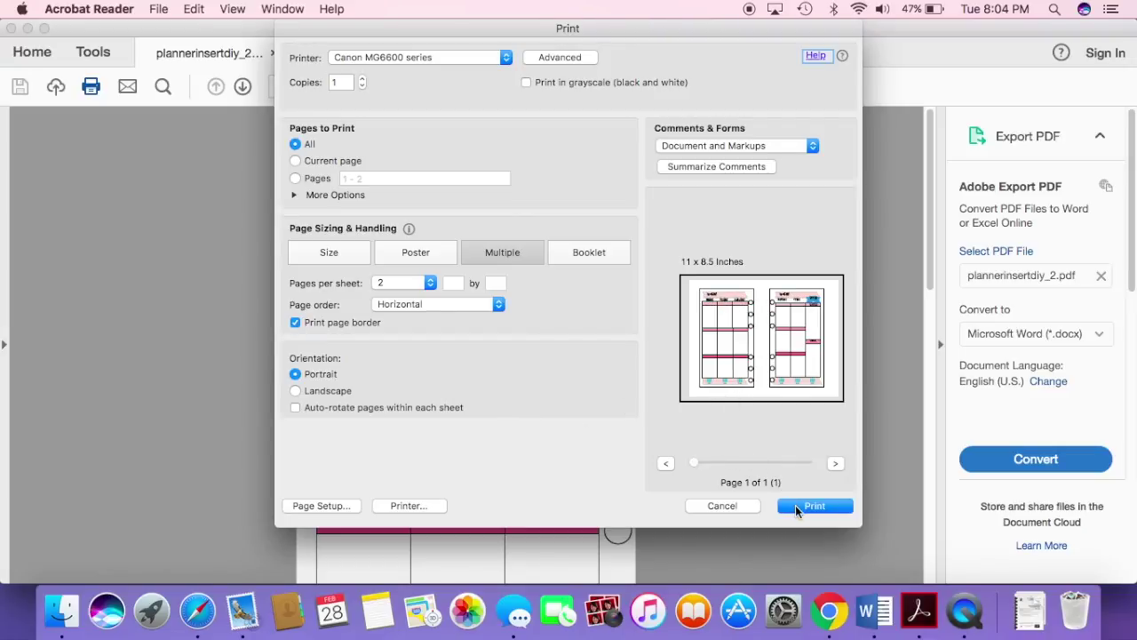
left_click(721, 505)
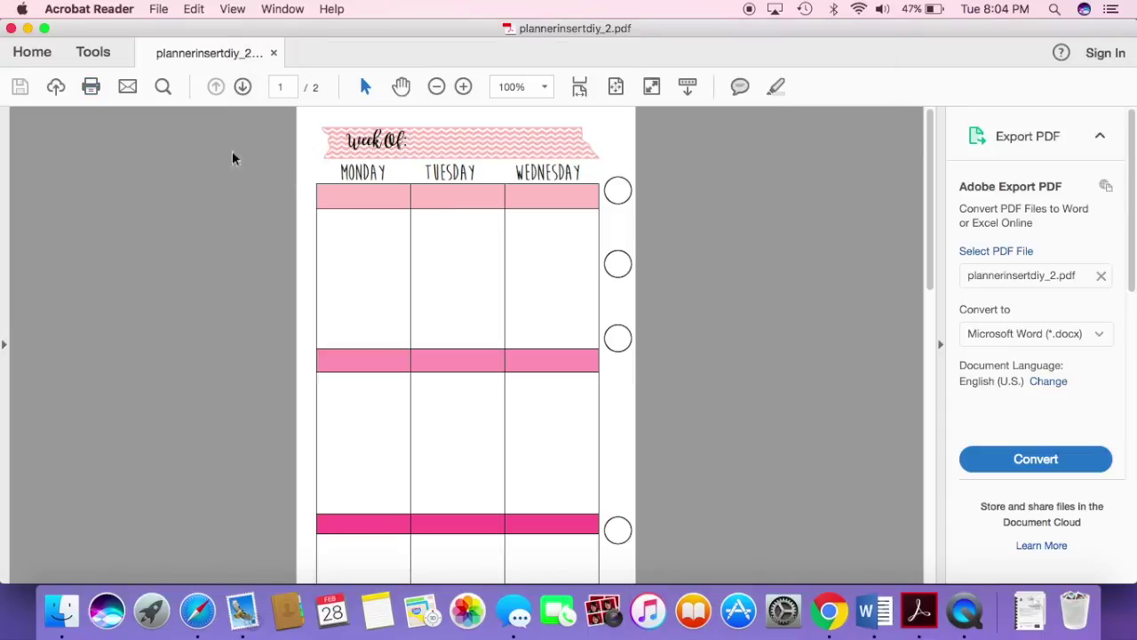
Close the planner insert PDF and the WORD PLANNER 2015 folder window.
left_click(12, 29)
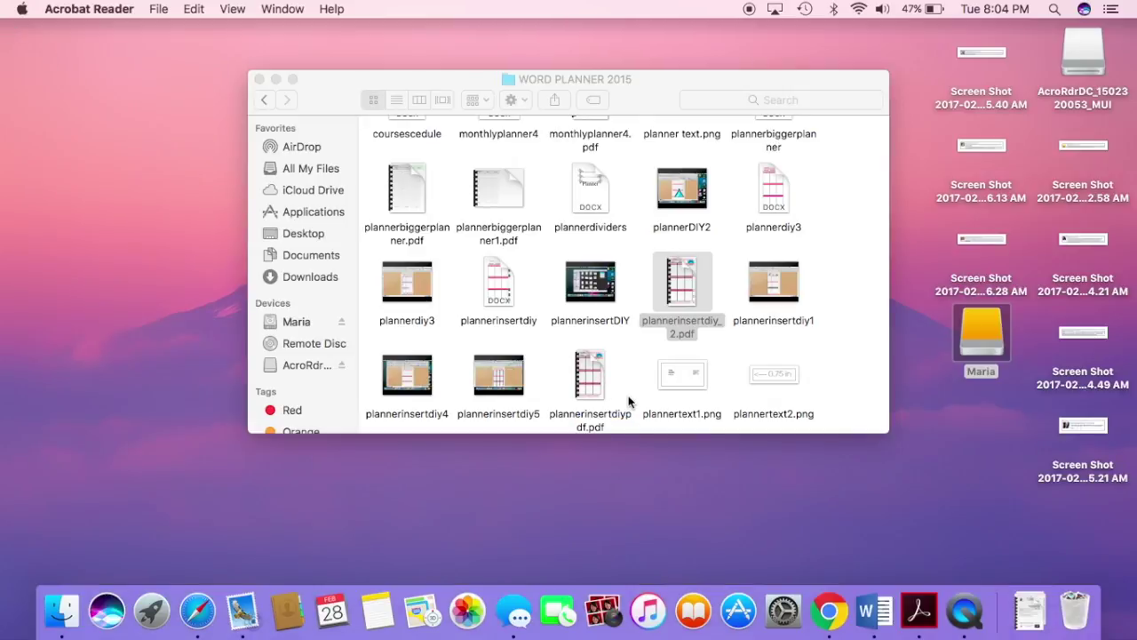
left_click(258, 80)
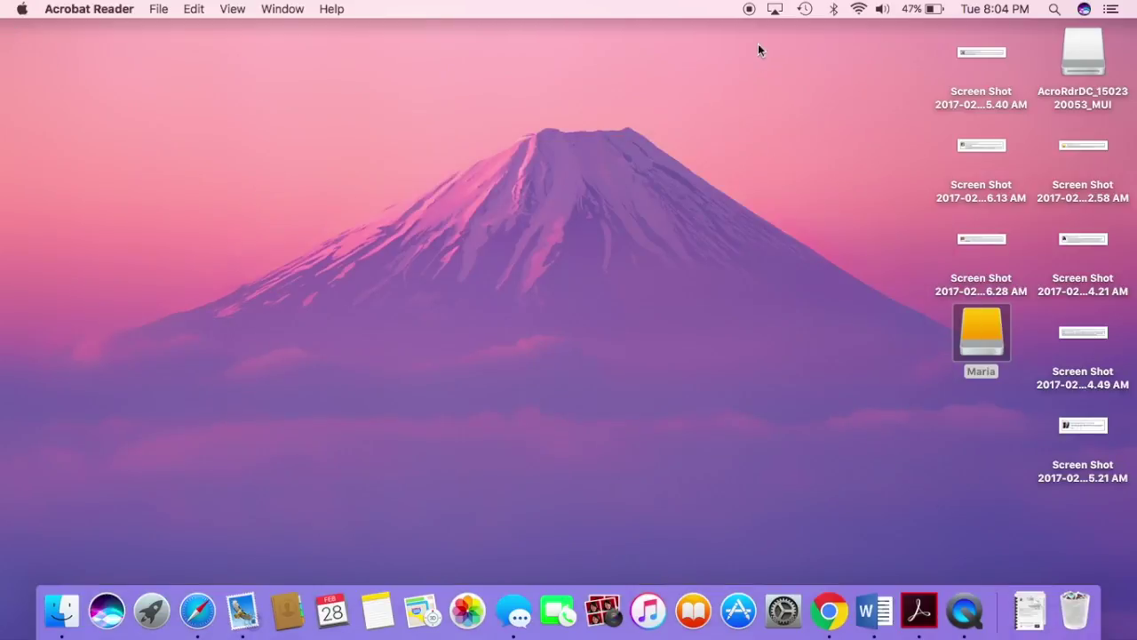